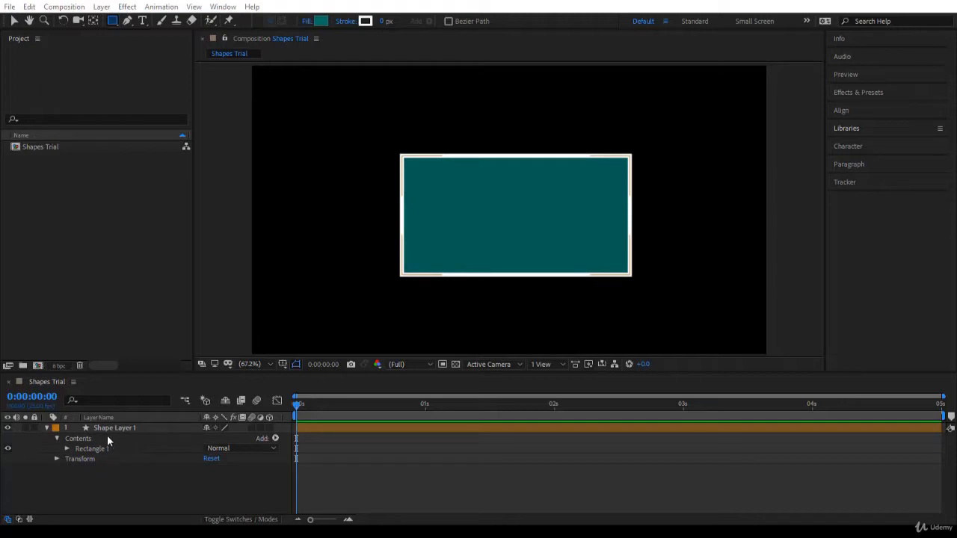
Step: Set the stroke width of Shape Layer 1 to 0 px
click(244, 437)
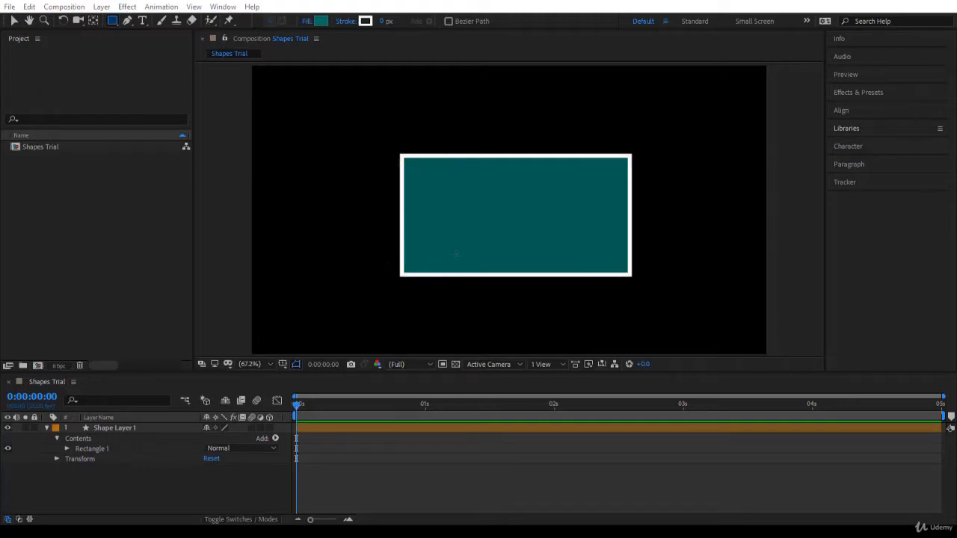
click(149, 429)
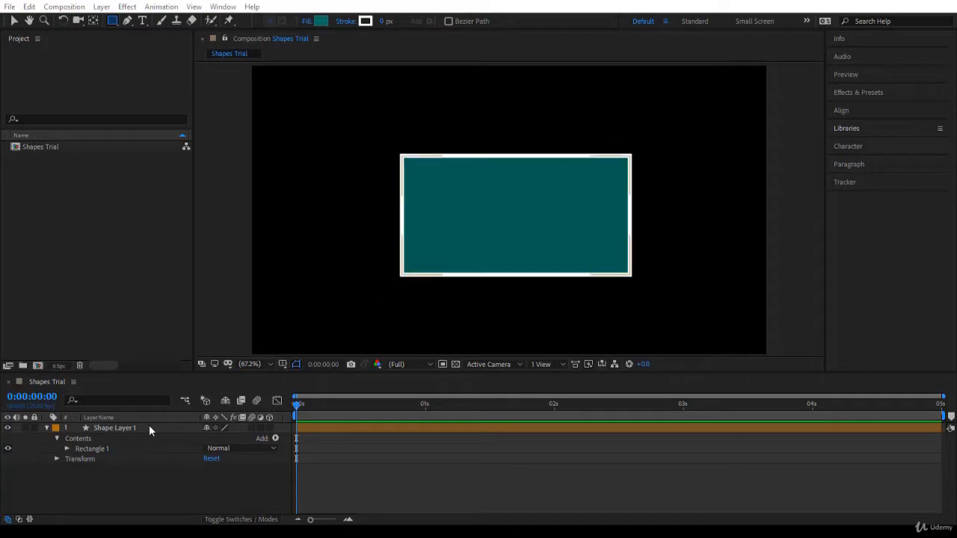
click(149, 428)
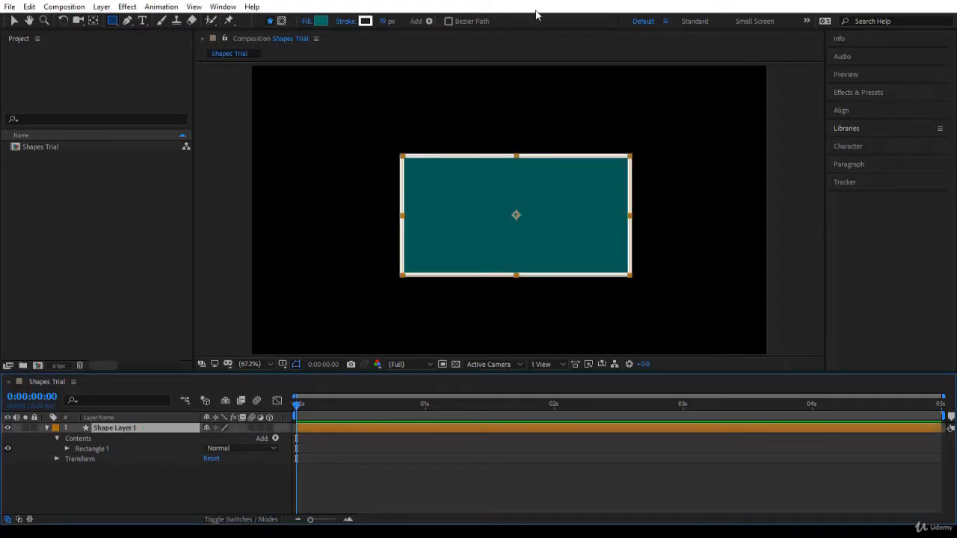
click(384, 21)
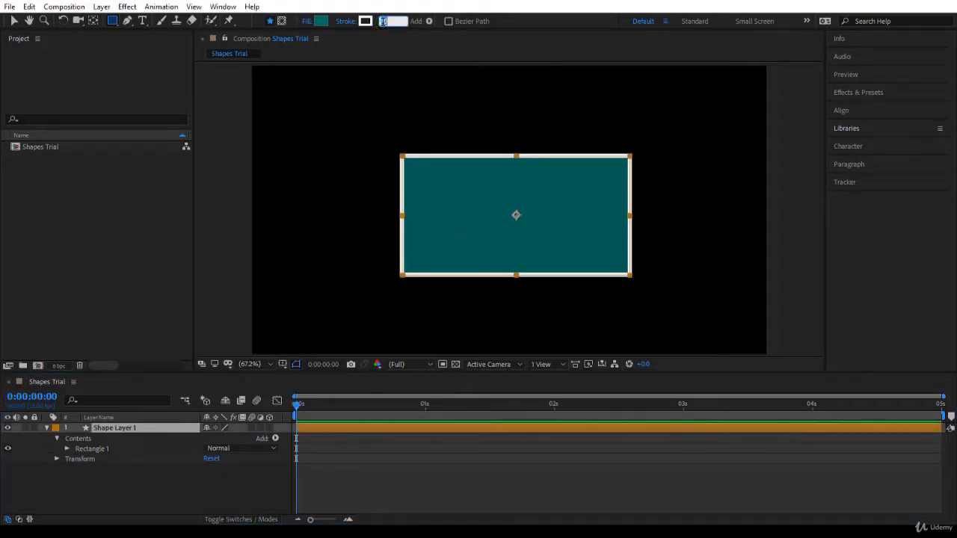
text(0)
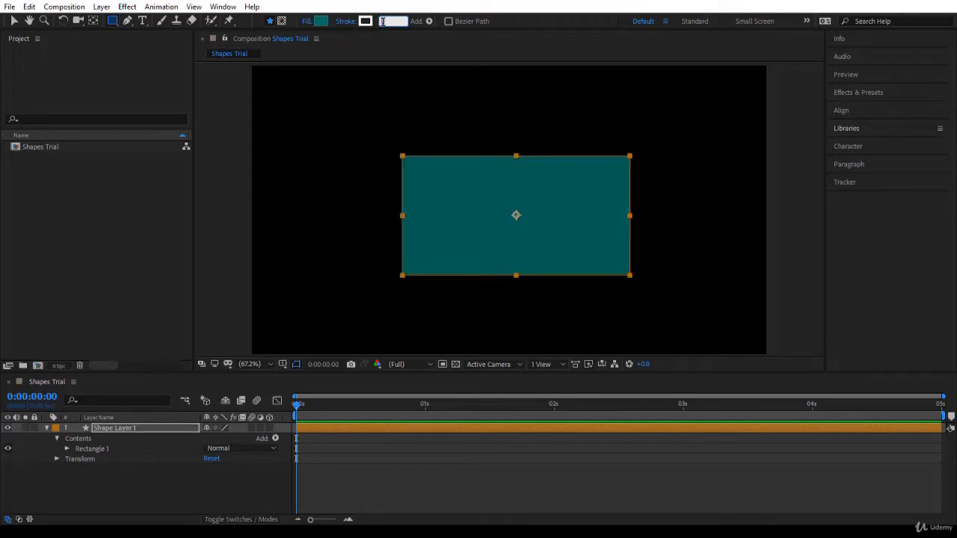
key(Return)
Step: Delete Shape Layer 1 and draw a new wide teal rectangle without a stroke around the middle of the composition
click(146, 430)
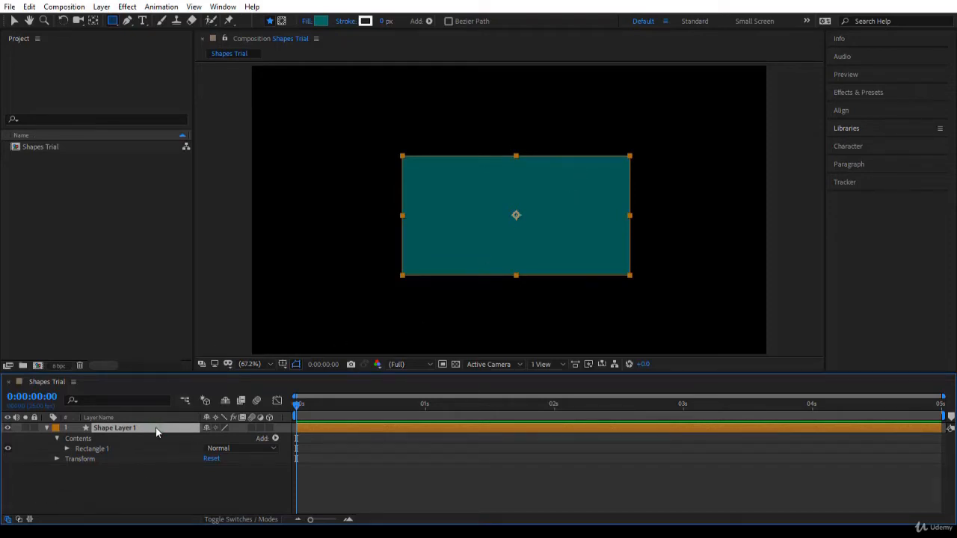
key(Delete)
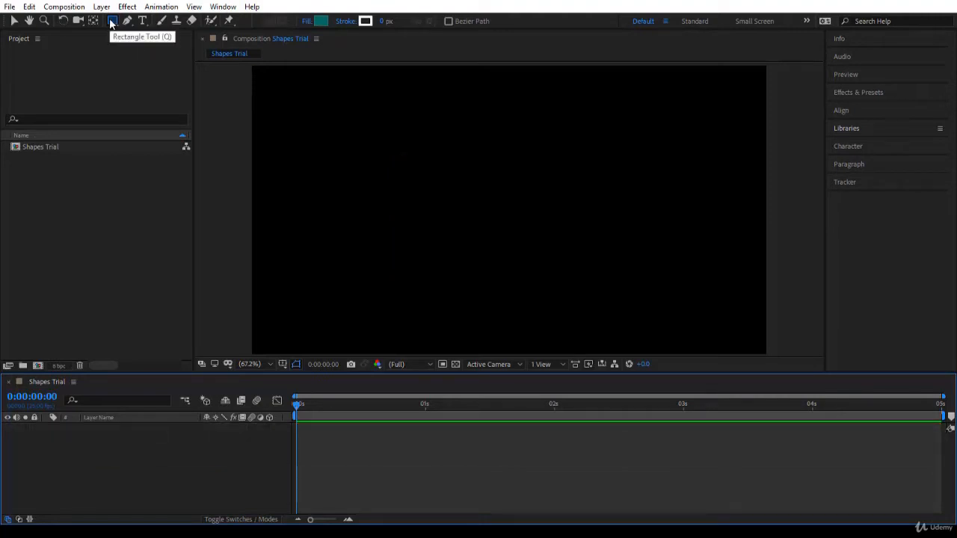
drag(400, 159, 632, 260)
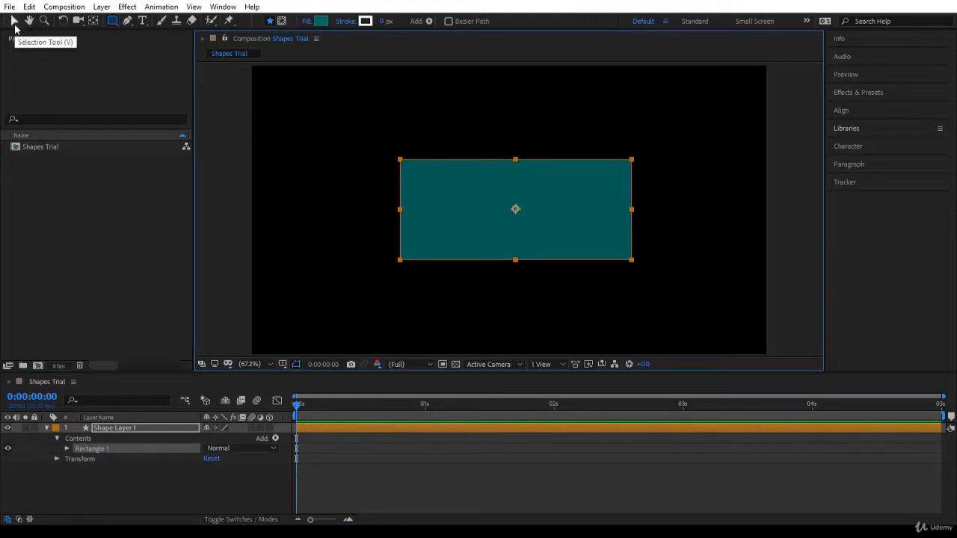
Step: Compare selecting the whole Shape Layer 1 with selecting only Rectangle 1 in its contents
click(14, 21)
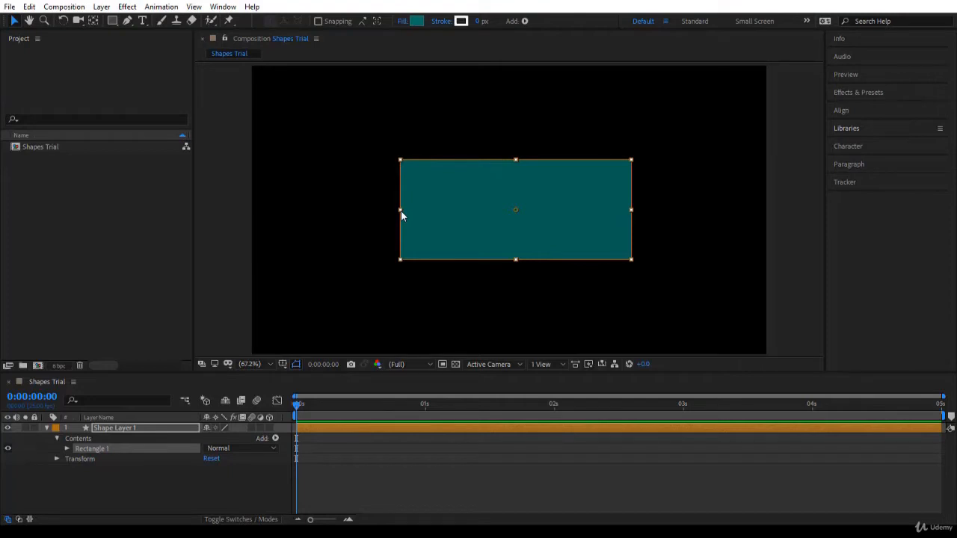
click(113, 450)
click(134, 428)
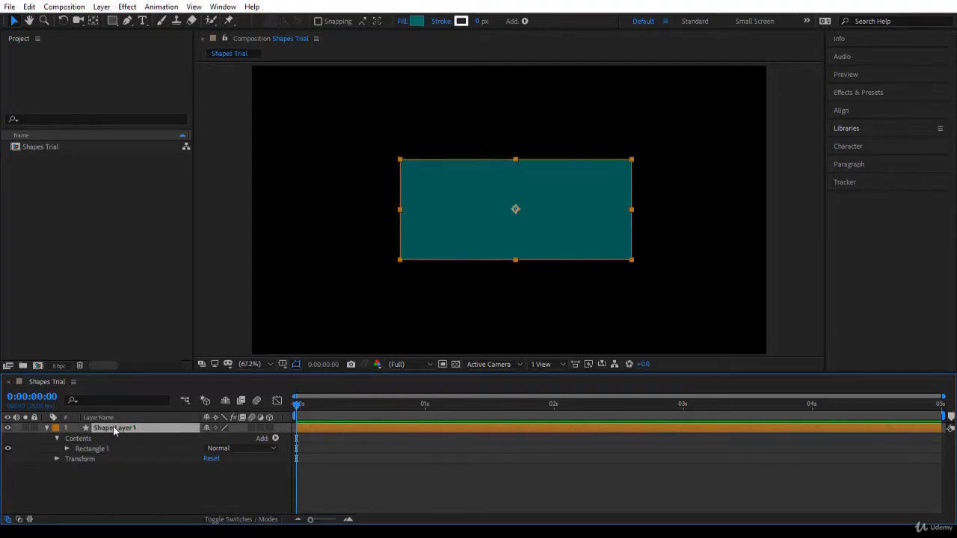
click(109, 448)
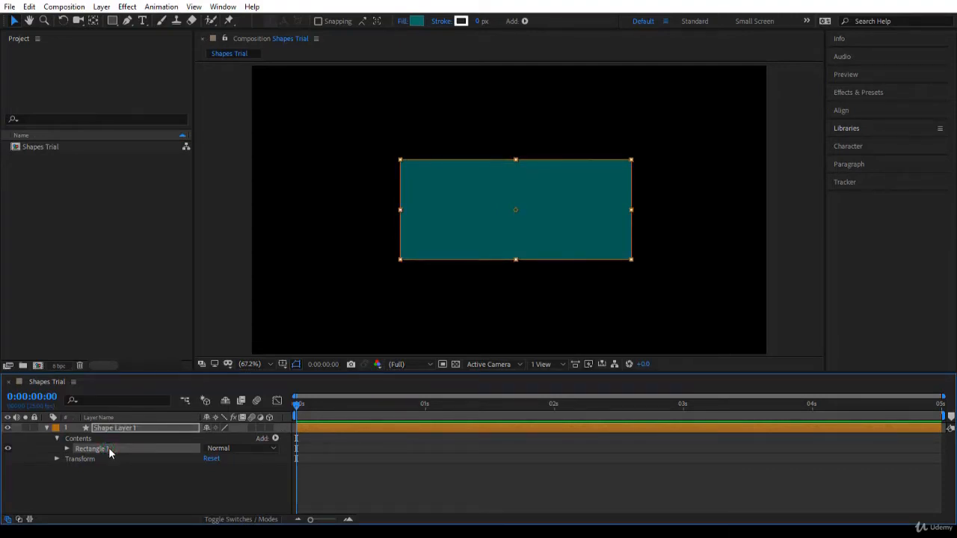
click(121, 428)
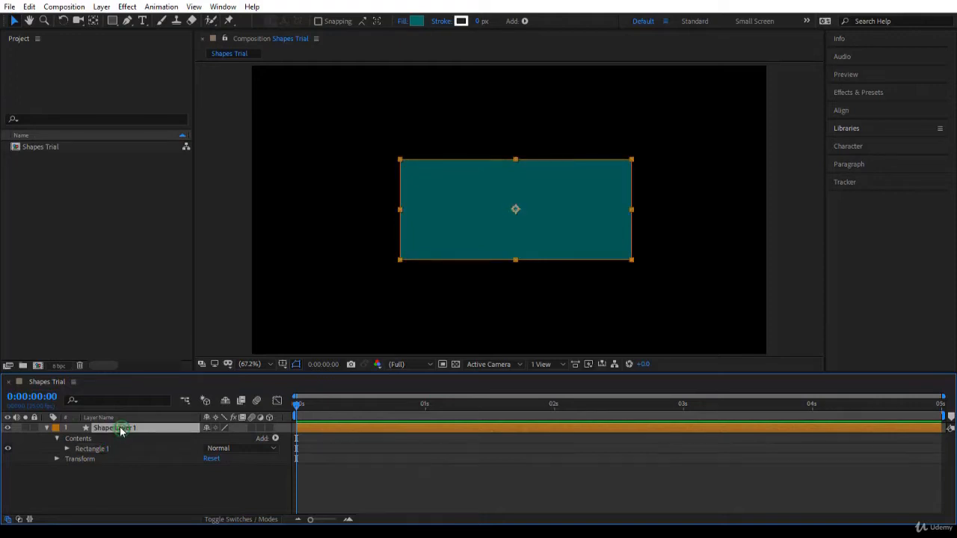
click(114, 448)
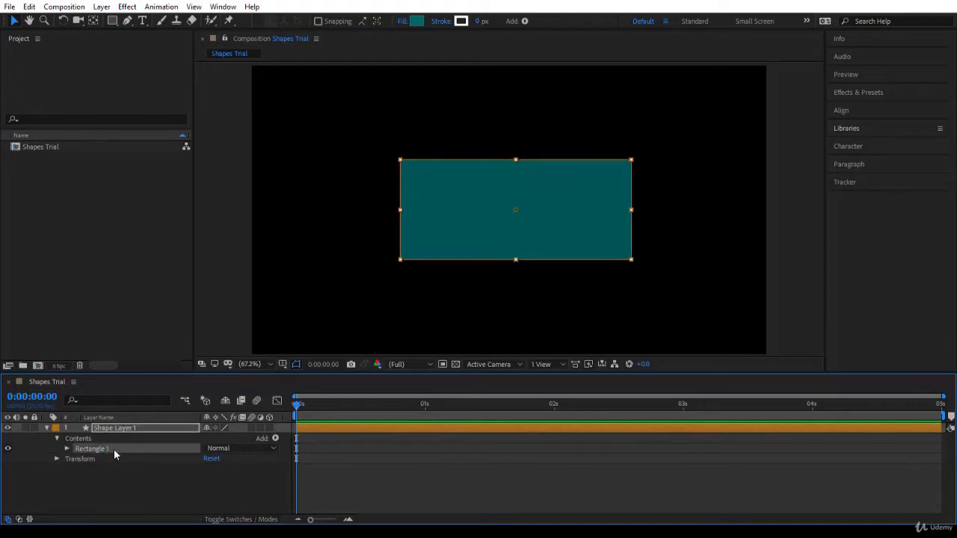
Step: Add a circle over the centre of the rectangle with the Ellipse Tool, inside the same Shape Layer 1
click(158, 428)
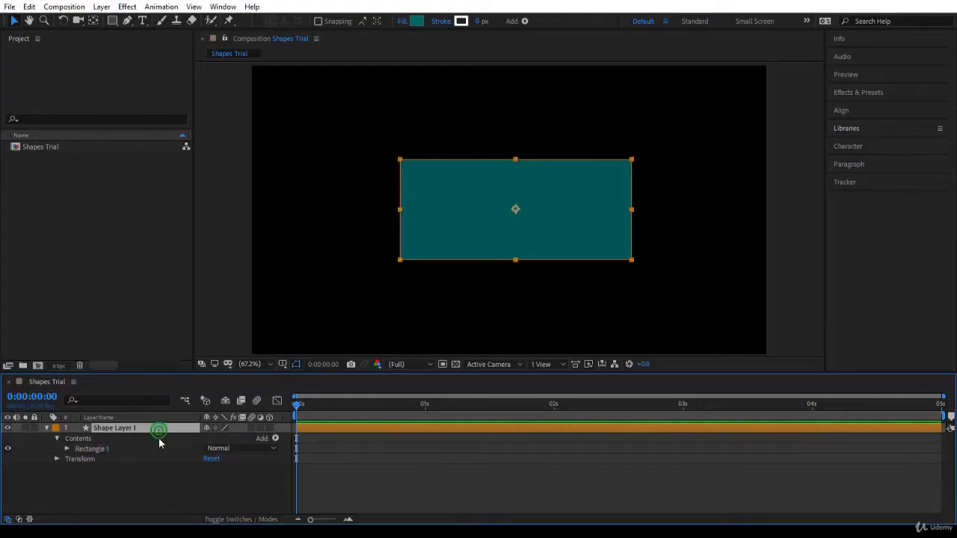
click(114, 20)
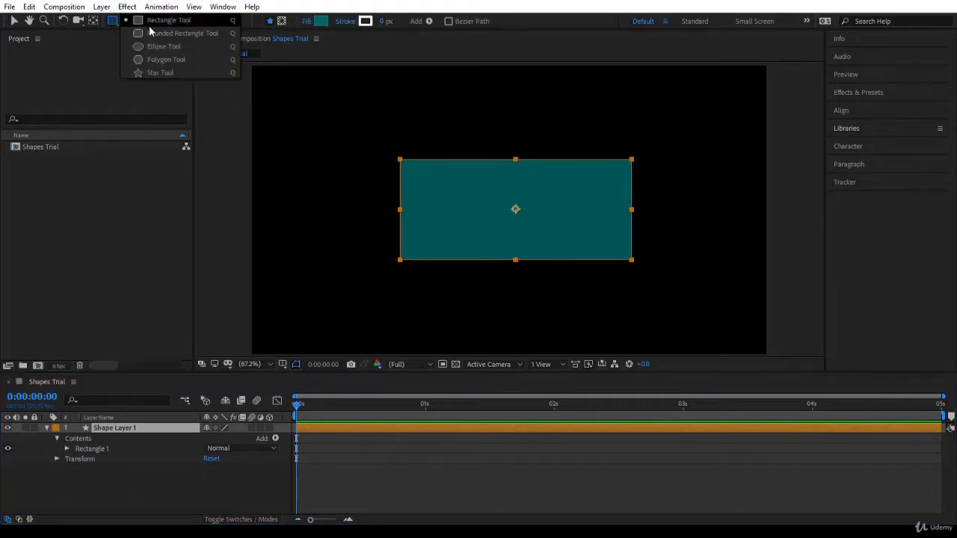
click(164, 46)
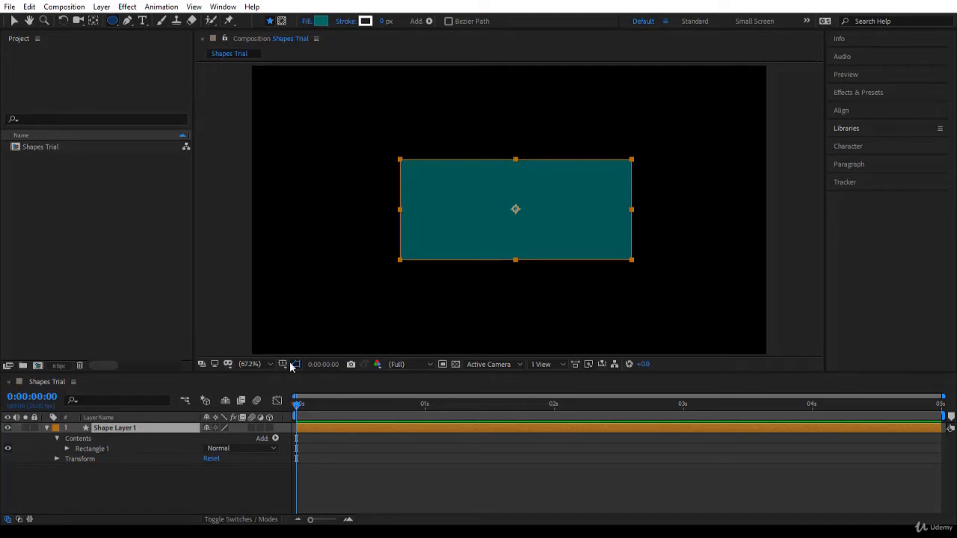
mouse_move(444, 141)
mouse_down()
mouse_move(588, 292)
mouse_move(583, 284)
mouse_up()
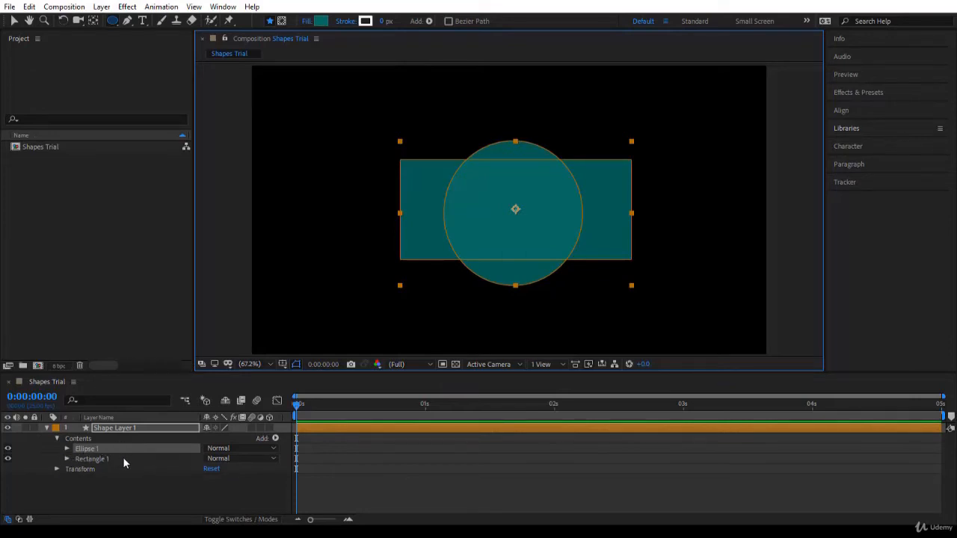
Step: Set the stroke width of both shapes in Shape Layer 1 to 10 px
click(135, 427)
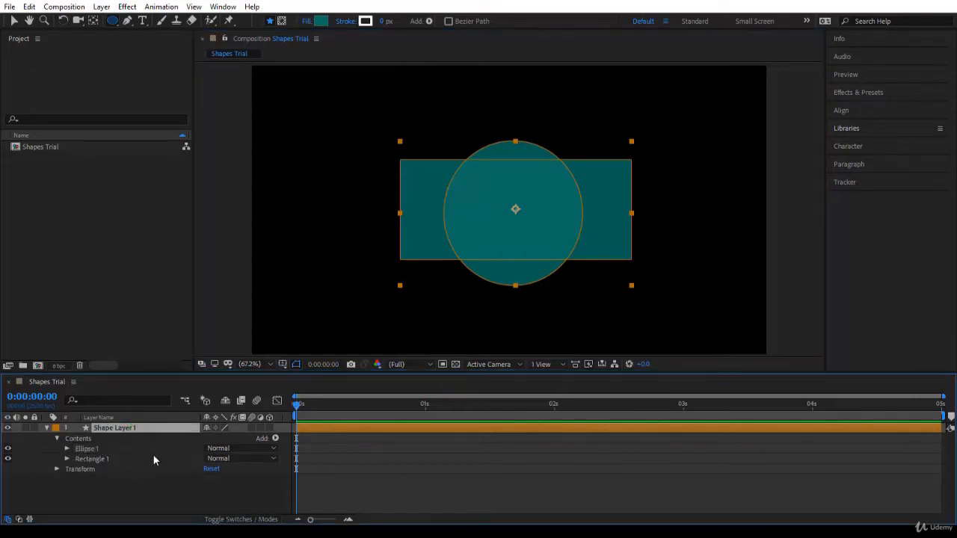
click(384, 21)
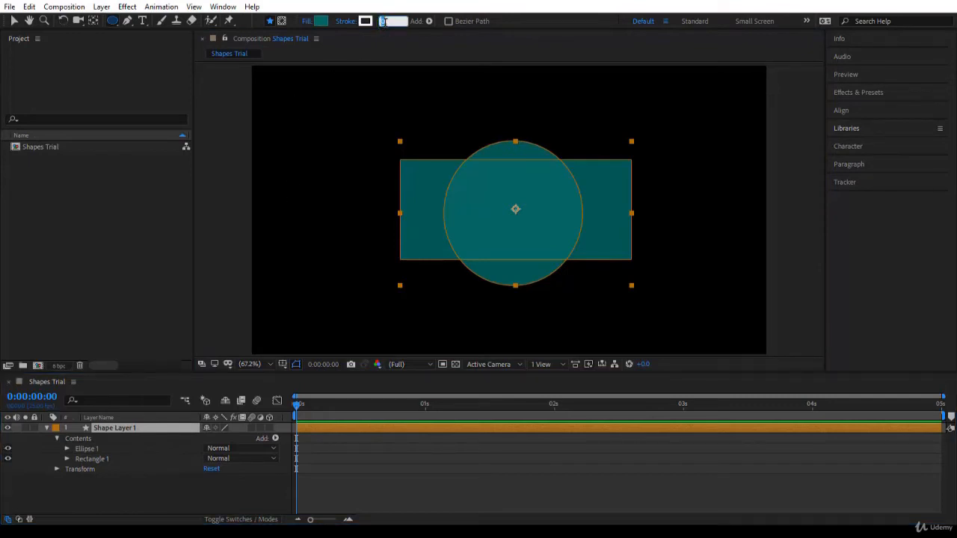
text(10)
key(Return)
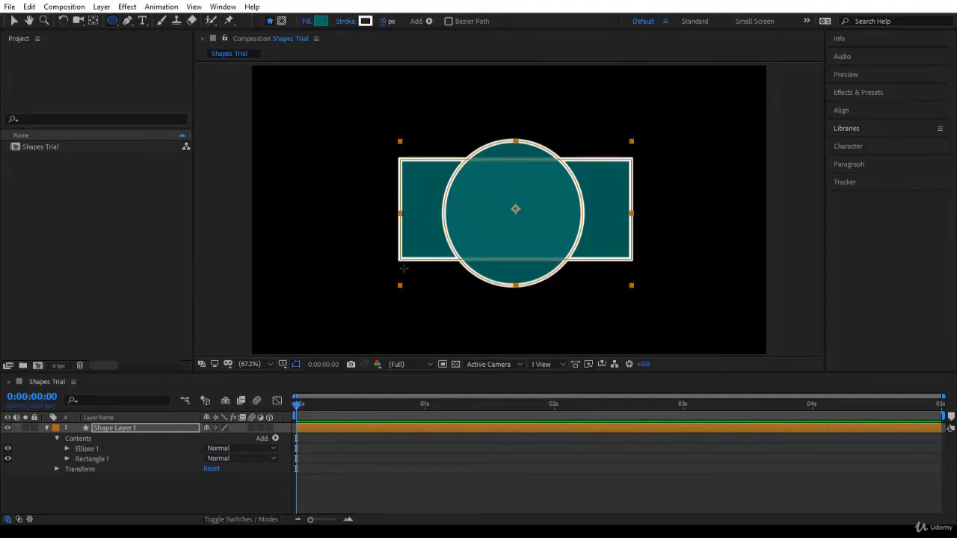
Step: Try the lighter teal fill 308A80 on both shapes, cancel it, and undo the last stroke width change
click(321, 22)
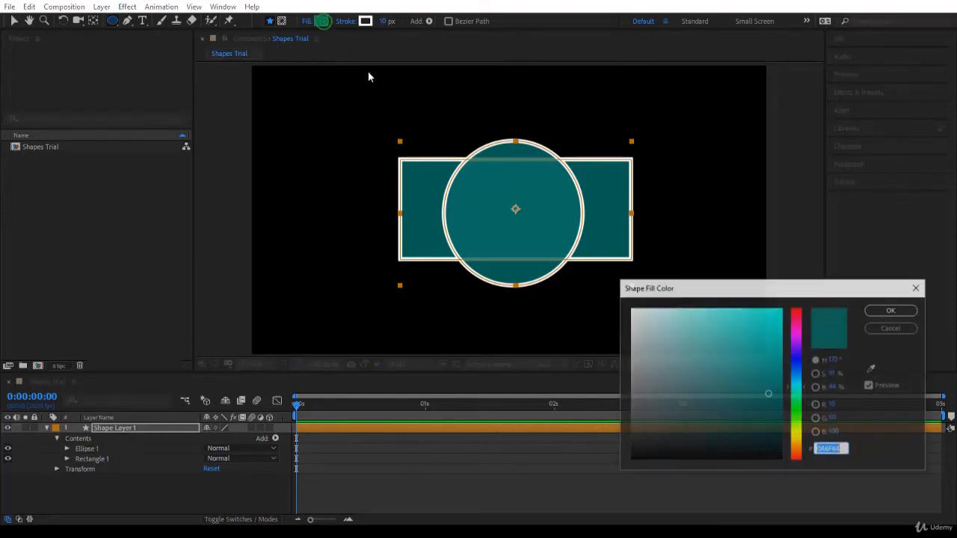
mouse_move(740, 366)
mouse_down()
mouse_move(737, 263)
mouse_move(729, 377)
mouse_up()
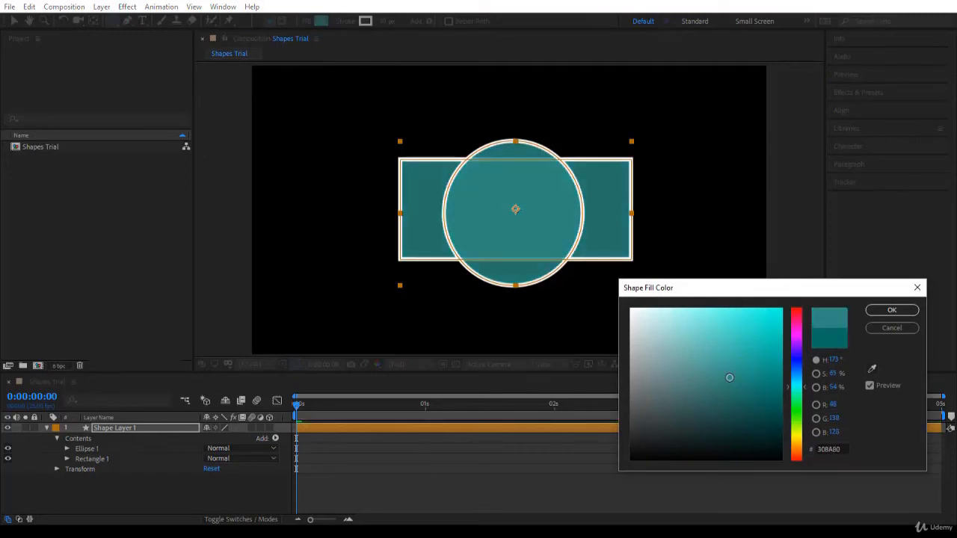
click(894, 329)
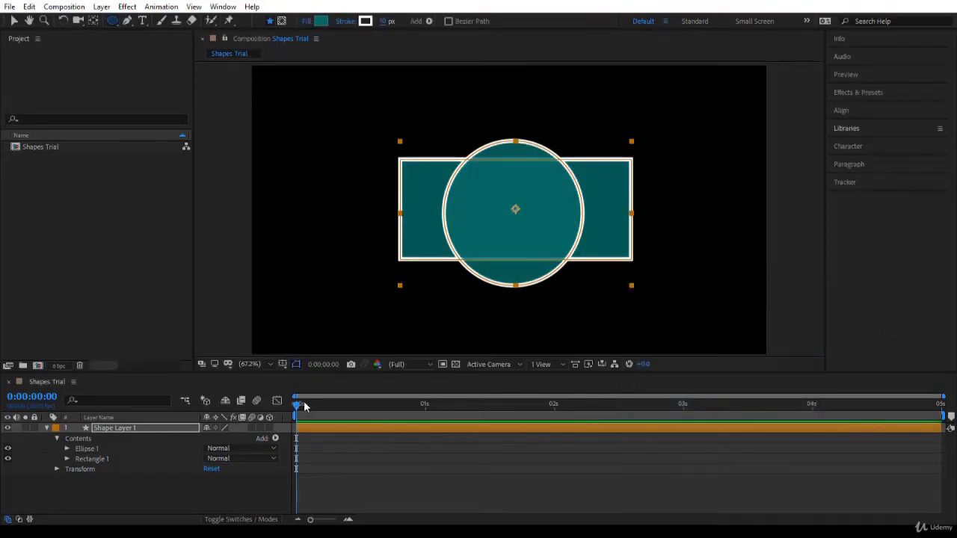
key(ctrl+z)
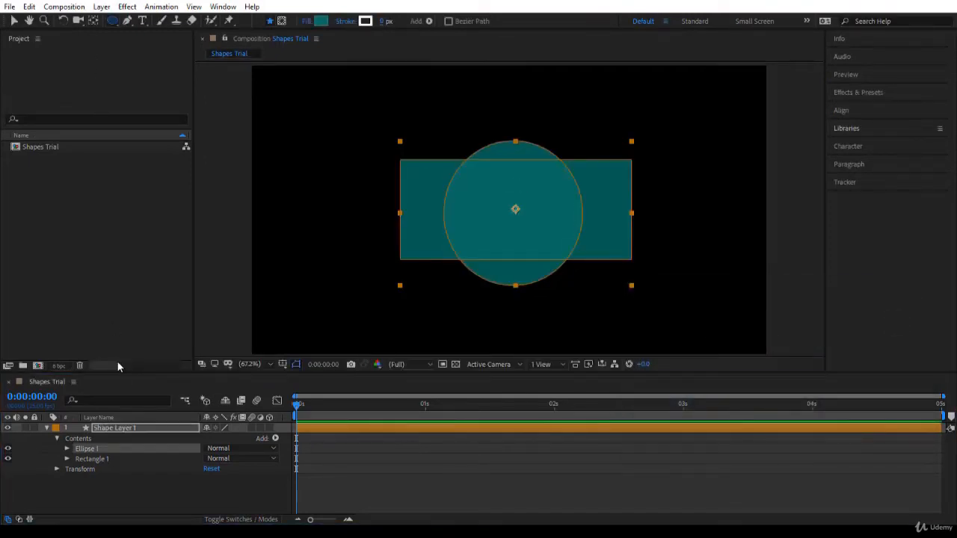
Step: Select only Ellipse 1 with the Selection Tool and try a wider stroke on it
click(14, 20)
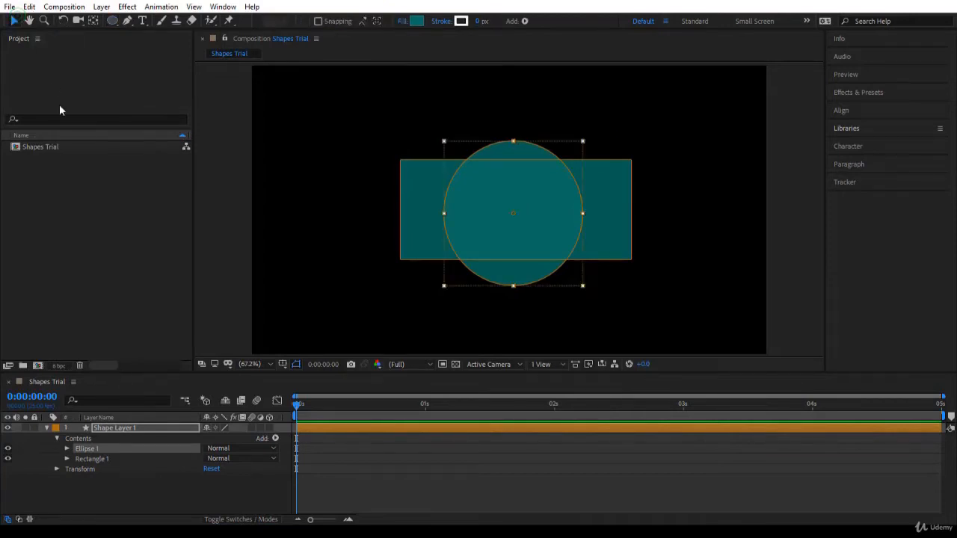
click(108, 449)
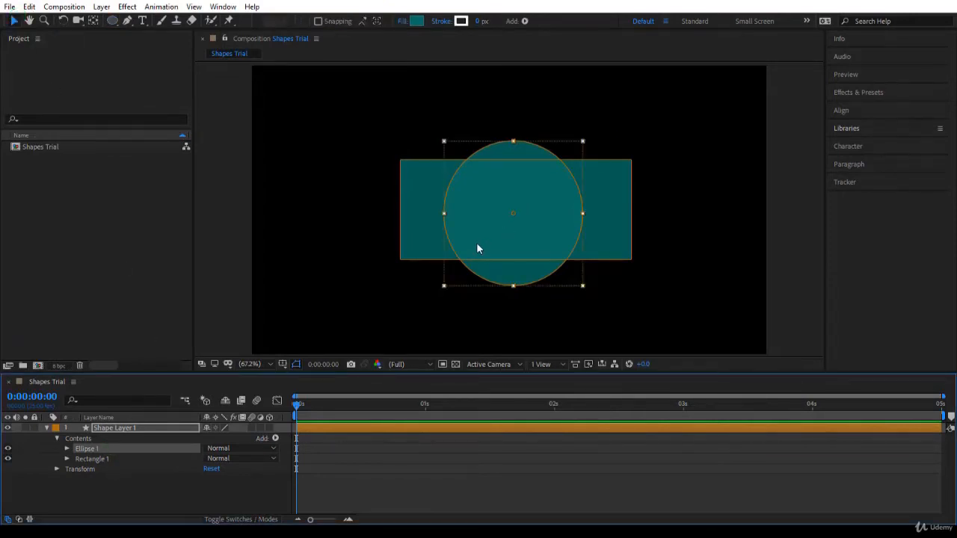
mouse_move(479, 24)
mouse_down()
mouse_move(516, 26)
mouse_move(485, 36)
mouse_up()
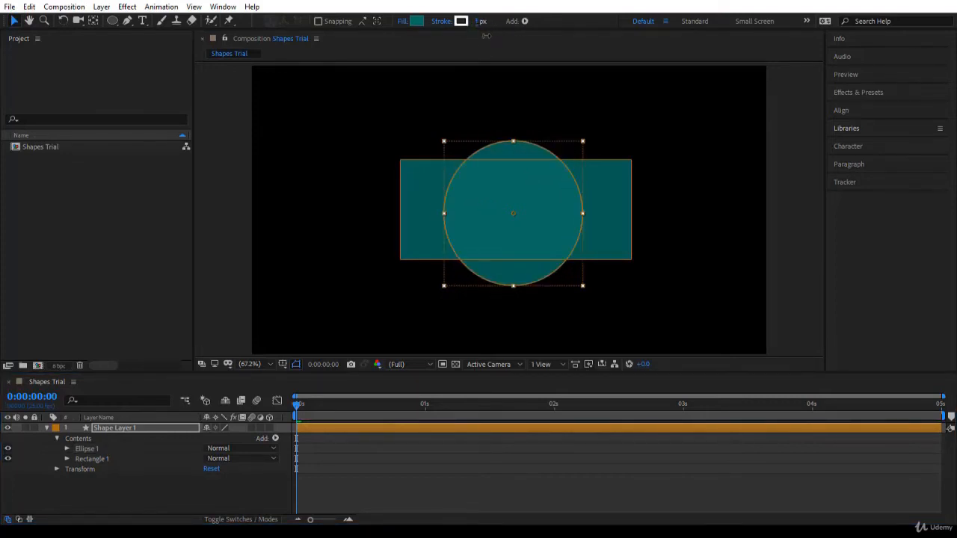
Step: Select only Rectangle 1 and widen its white stroke to about 41 px
click(144, 459)
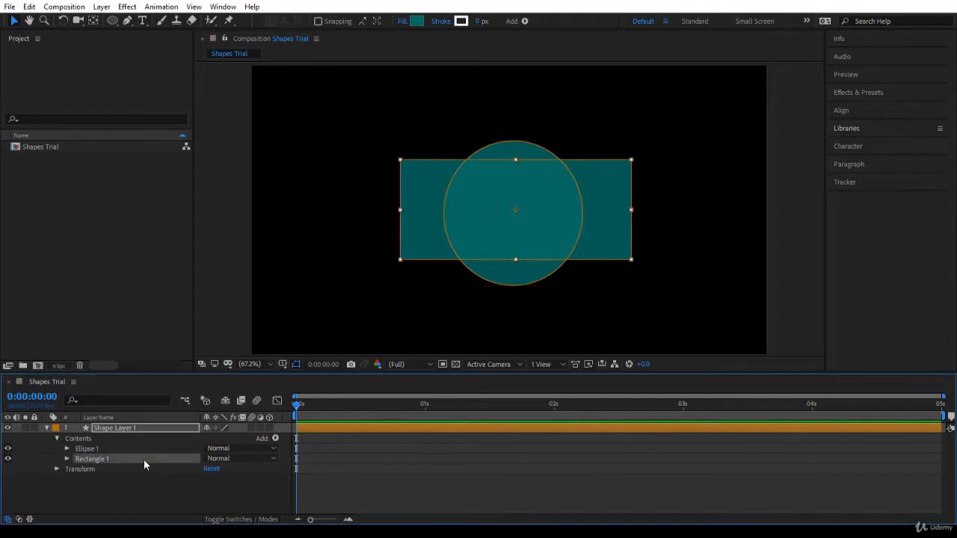
click(483, 21)
mouse_move(482, 21)
mouse_down()
mouse_move(497, 23)
mouse_move(508, 66)
mouse_up()
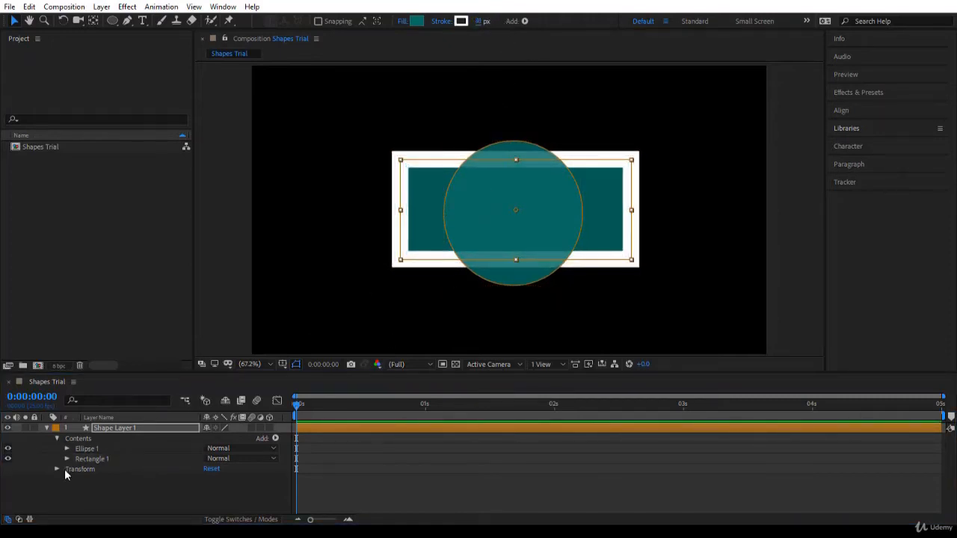
Step: Compare the stroke settings of Ellipse 1, Rectangle 1 and the whole Shape Layer 1
click(91, 451)
click(110, 479)
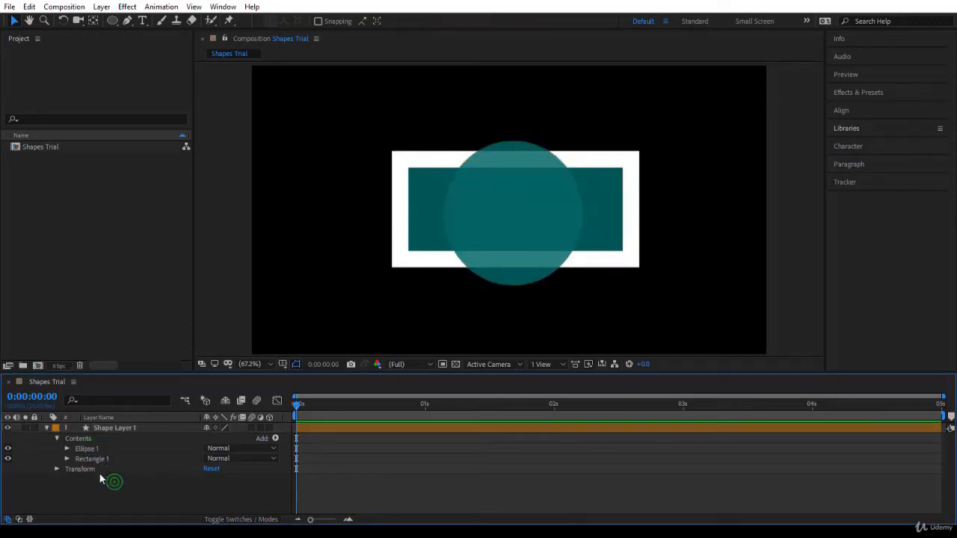
click(113, 448)
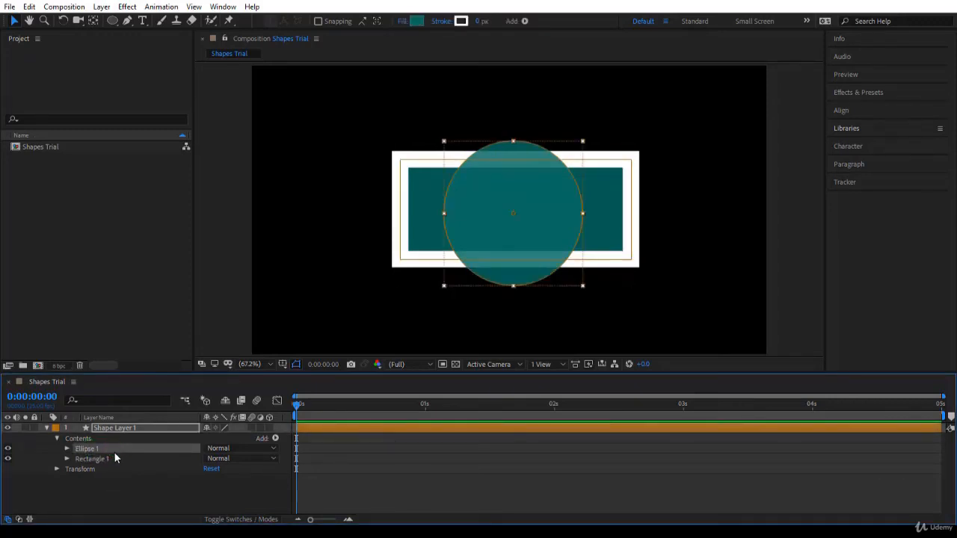
click(113, 459)
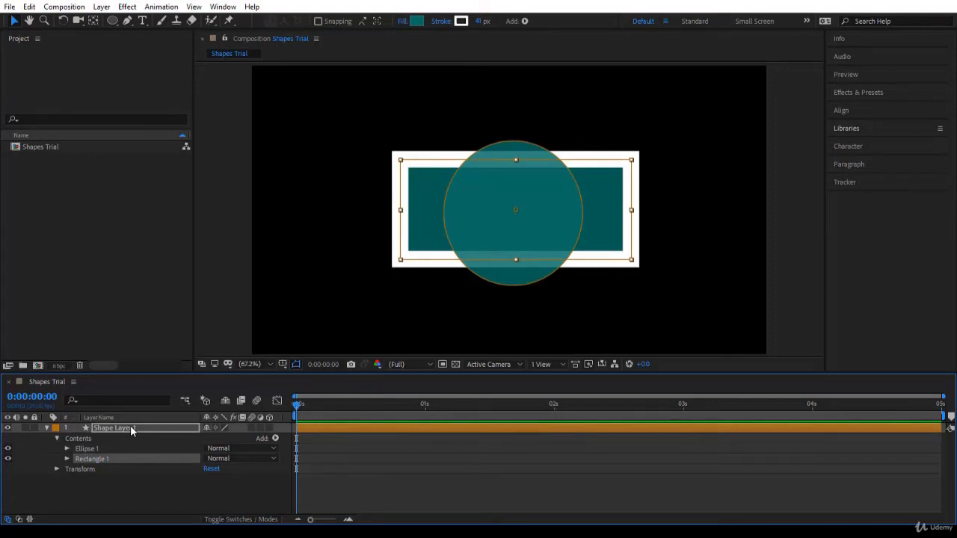
click(131, 430)
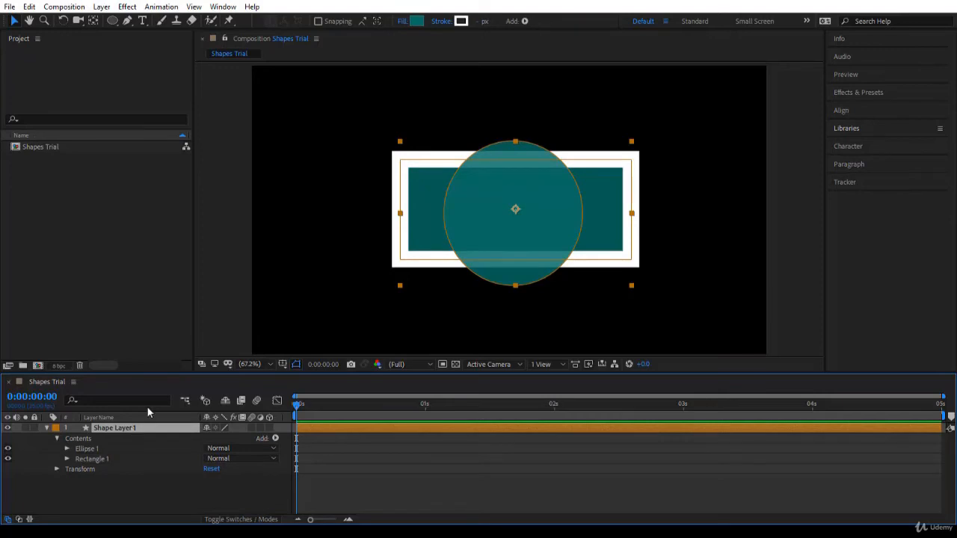
Step: Enlarge the timeline area to give the layer properties more room and reselect Shape Layer 1
drag(160, 372, 160, 282)
click(133, 461)
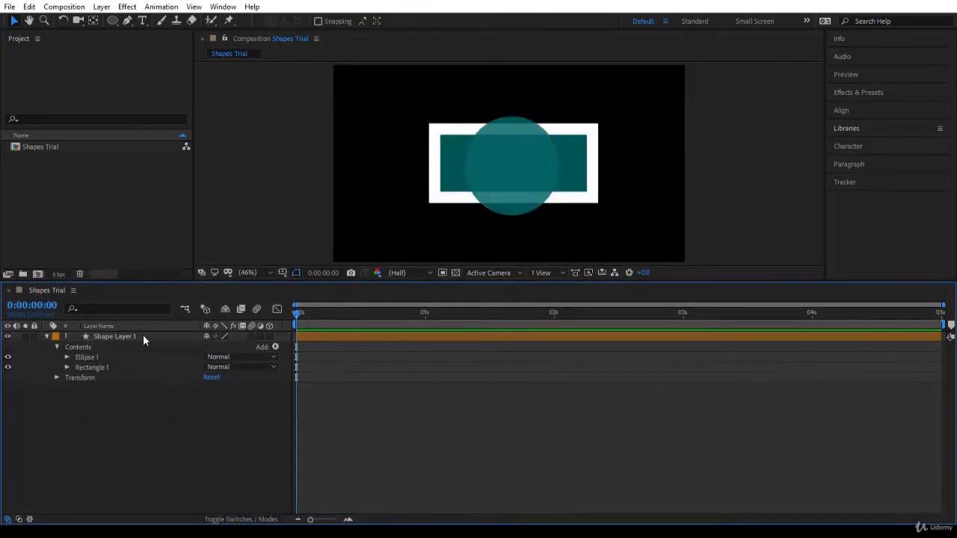
click(142, 337)
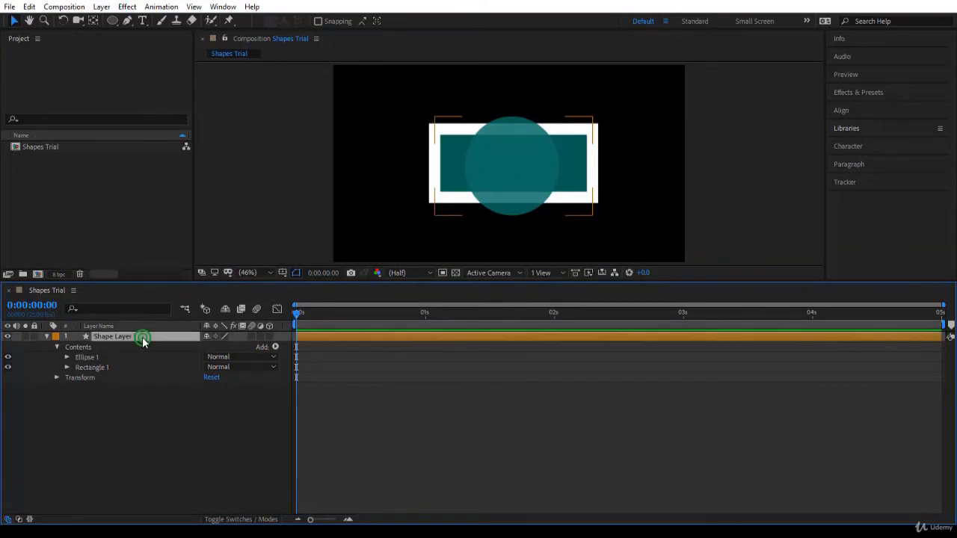
Step: Examine Shape Layer 1's transform properties and the path, stroke, fill and transform groups inside Rectangle 1
click(57, 378)
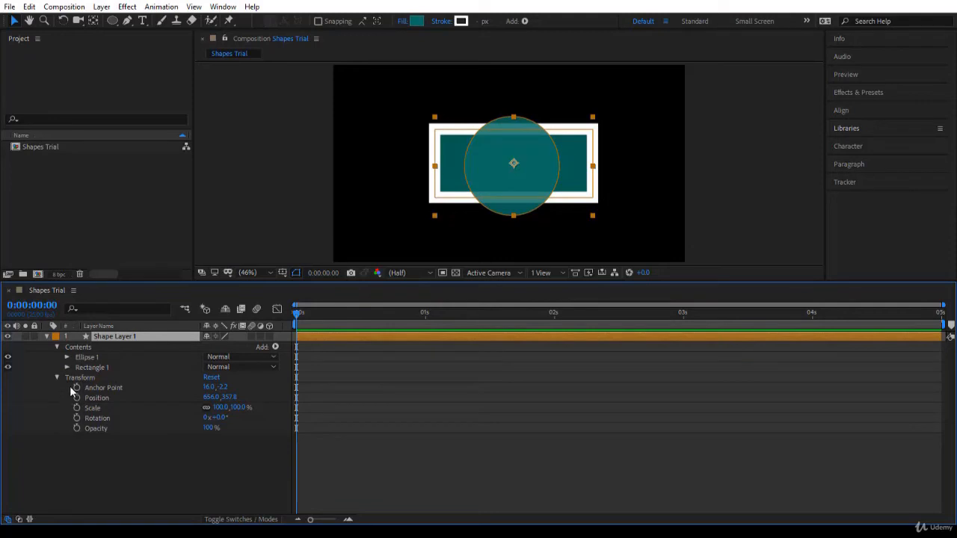
click(57, 377)
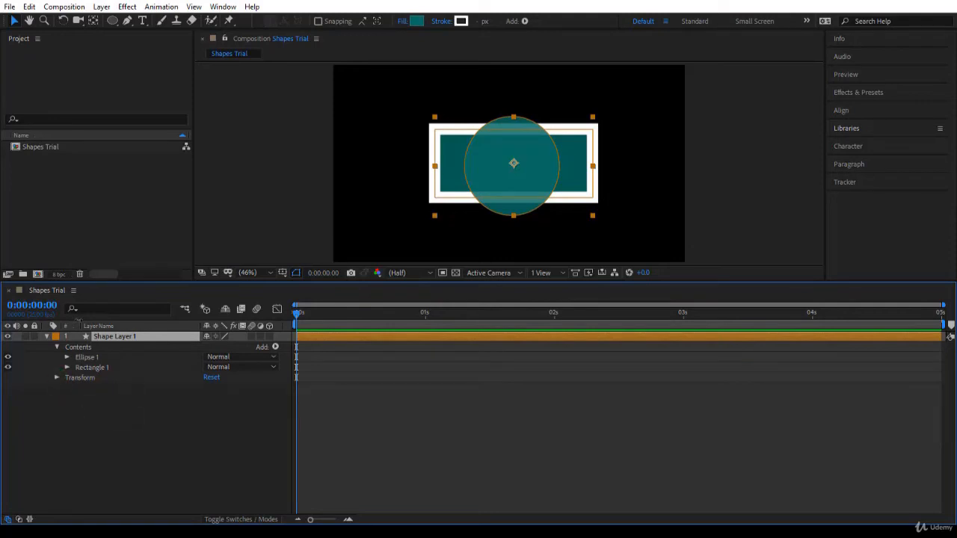
click(94, 358)
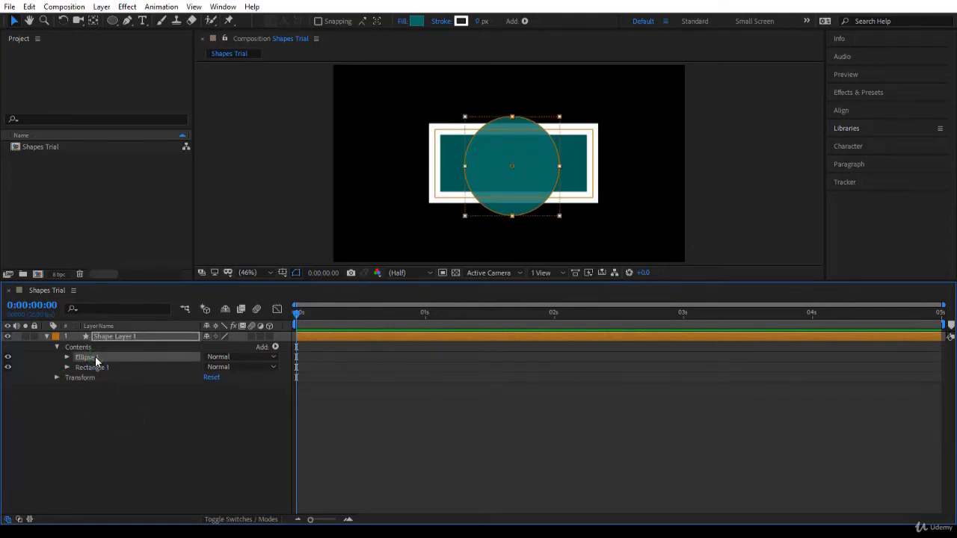
click(99, 367)
click(68, 367)
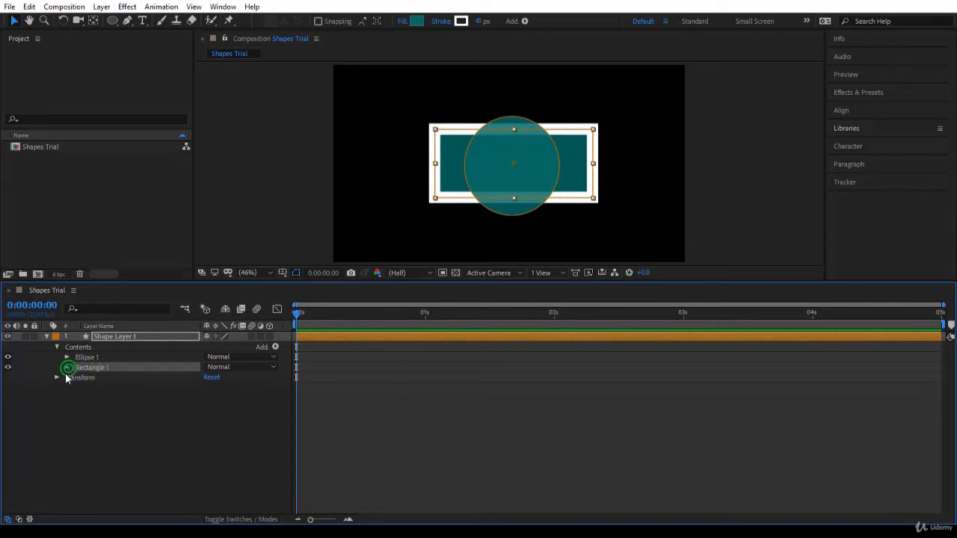
click(111, 379)
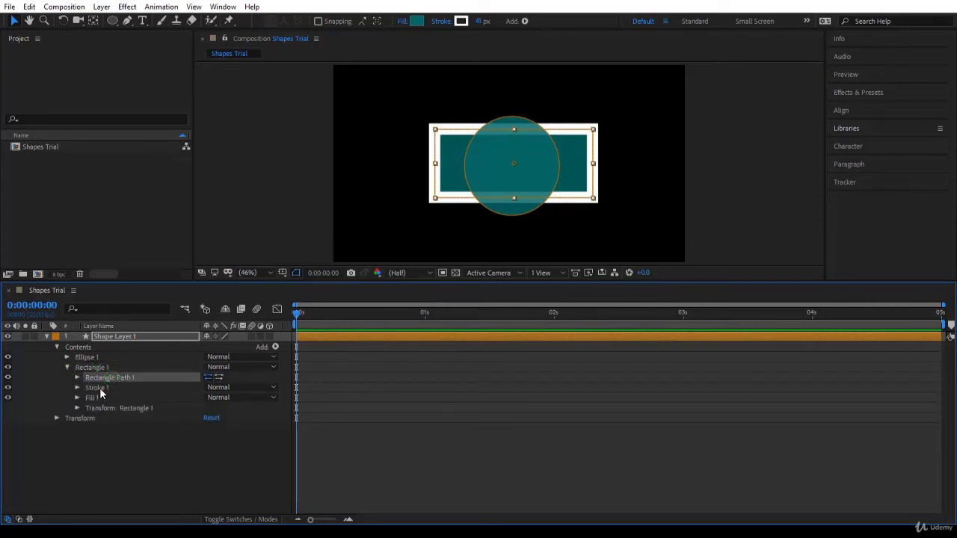
click(99, 387)
click(102, 397)
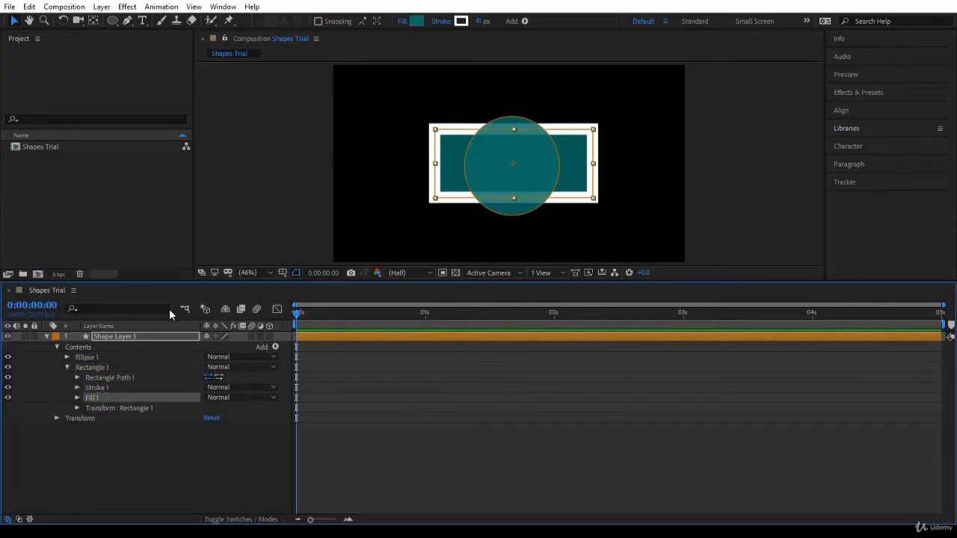
click(99, 409)
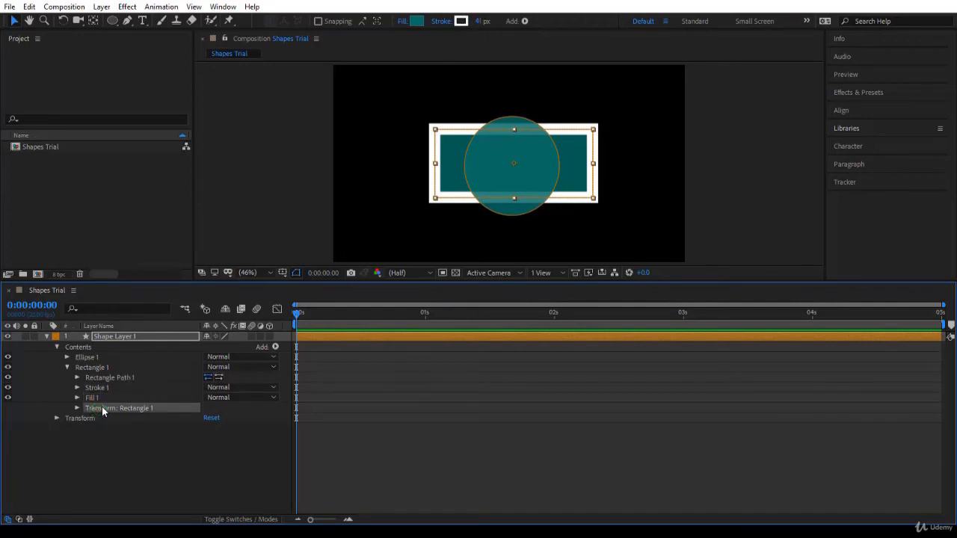
Step: Expand Rectangle Path 1 and change its size to about 613.5 × 265.4 and its position to 0, 13
click(77, 378)
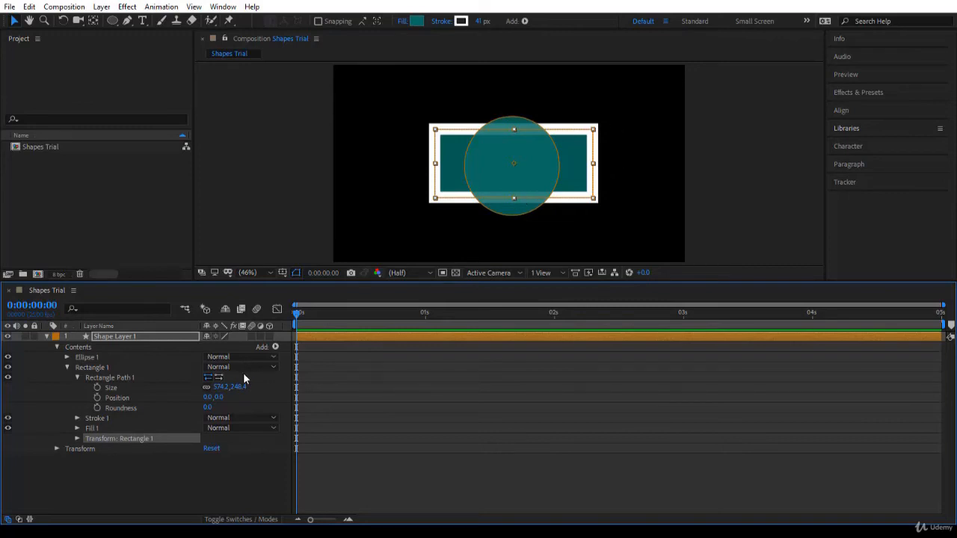
drag(235, 386, 200, 409)
Step: Move Rectangle 1 down through its own transform group, setting the position to about 16, 63.8, and collapse the group
click(104, 439)
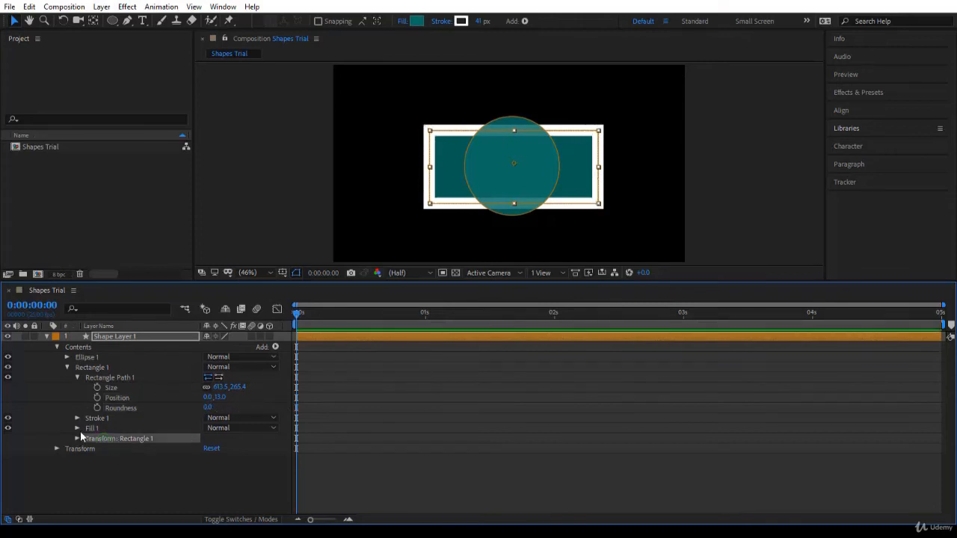
click(77, 438)
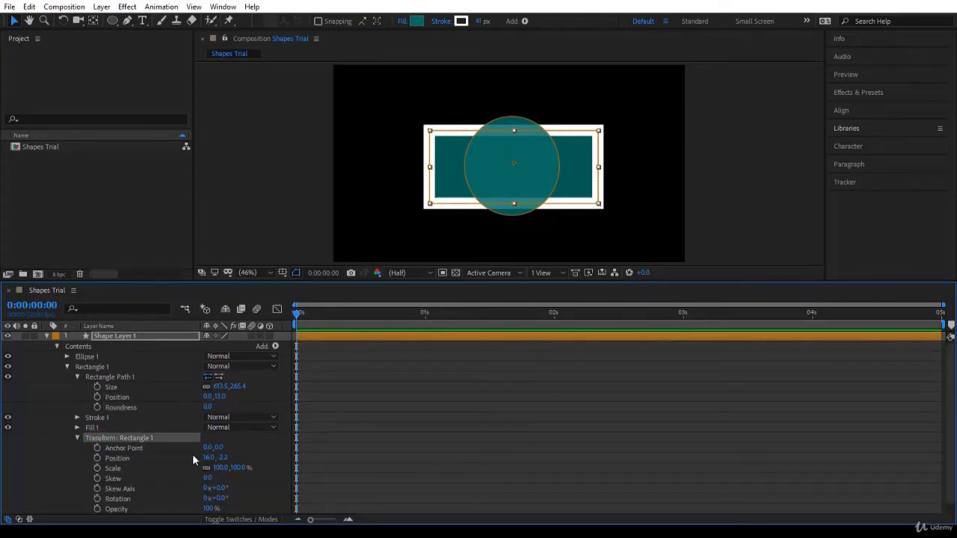
scroll(215, 457, down, 1)
mouse_move(222, 449)
mouse_down()
mouse_move(241, 449)
mouse_move(225, 446)
mouse_up()
drag(156, 455, 248, 456)
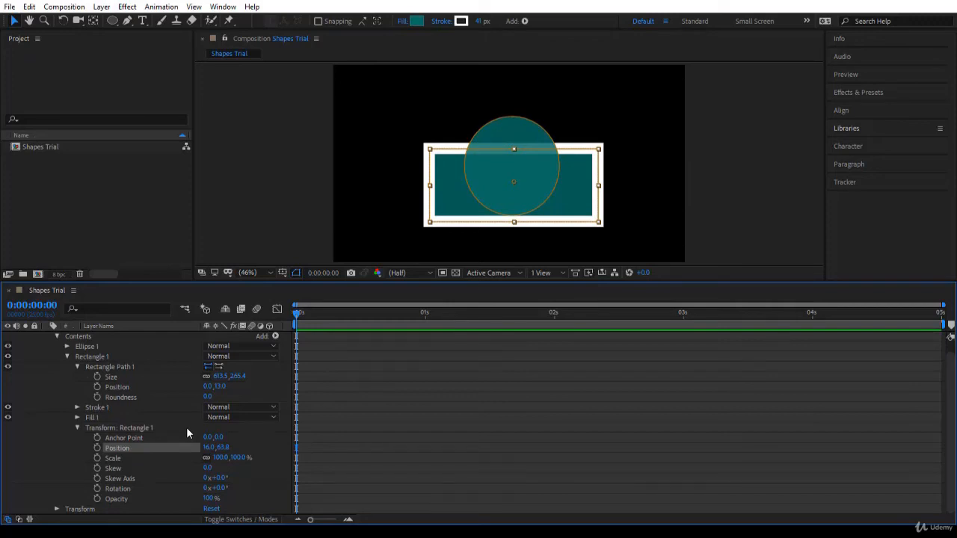
click(76, 428)
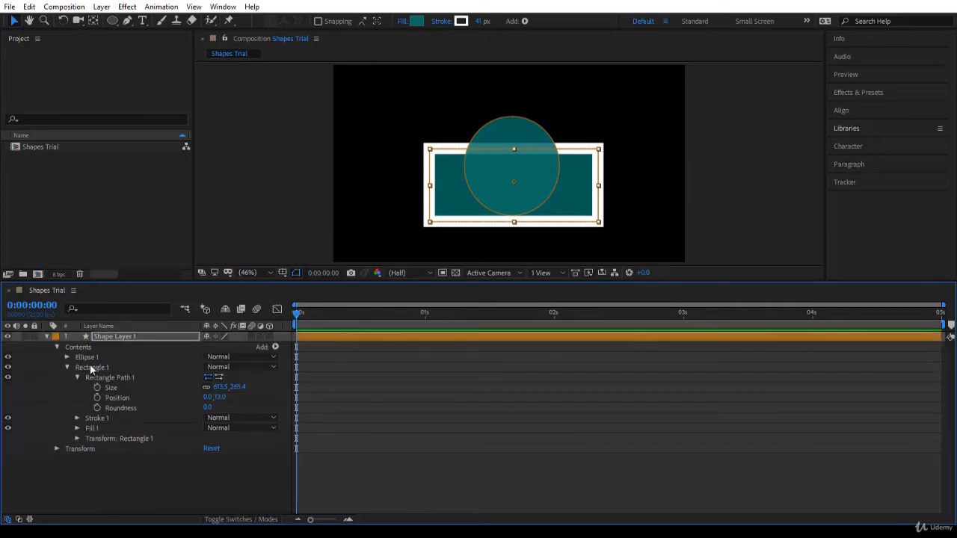
Step: Expand Ellipse Path 1 and enlarge its size to about 357.6 × 373, checking the layer and Ellipse 1 selections
click(141, 339)
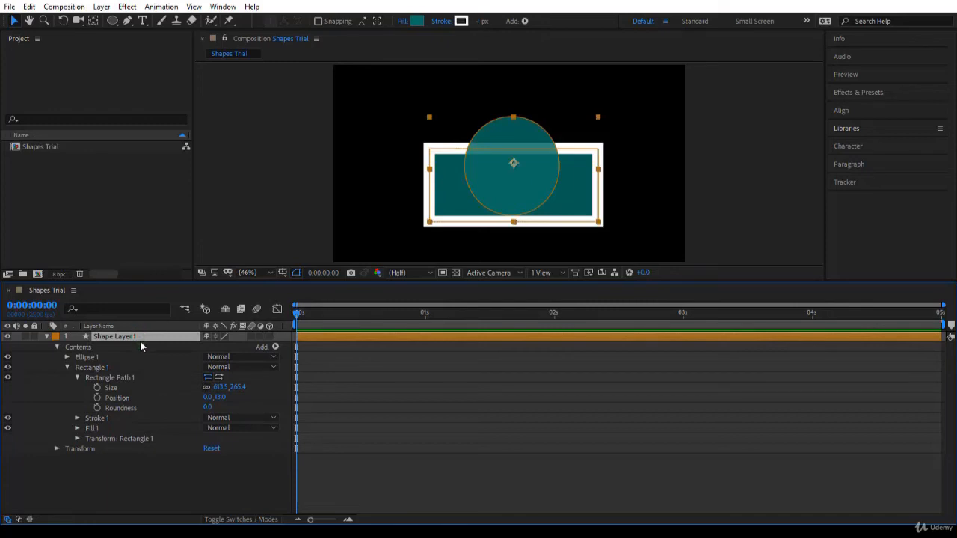
click(66, 357)
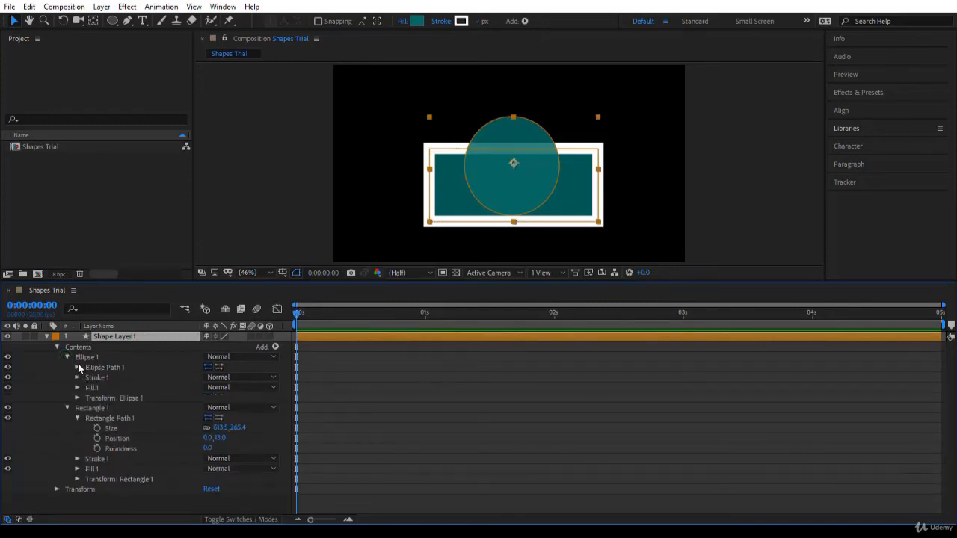
click(76, 368)
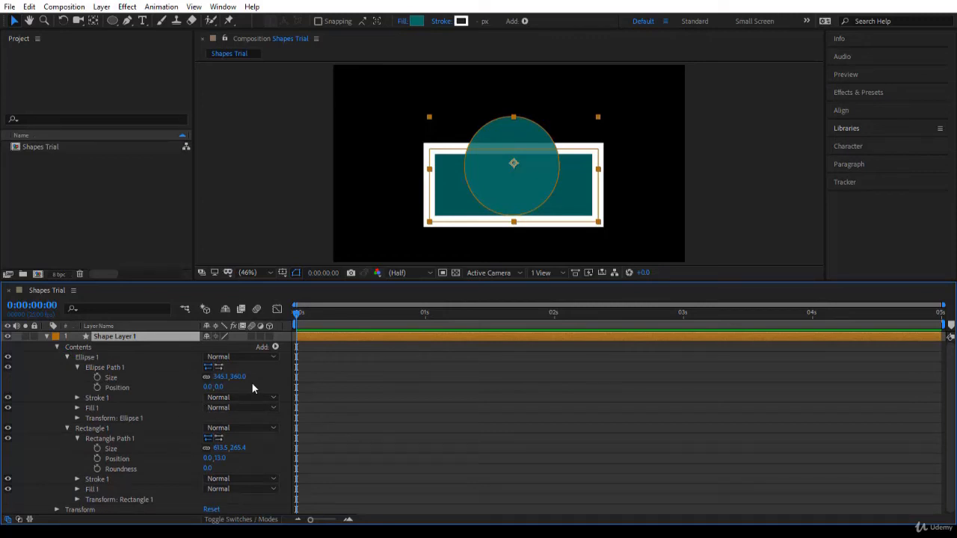
mouse_move(239, 380)
mouse_down()
mouse_move(265, 394)
mouse_move(228, 388)
mouse_up()
click(158, 337)
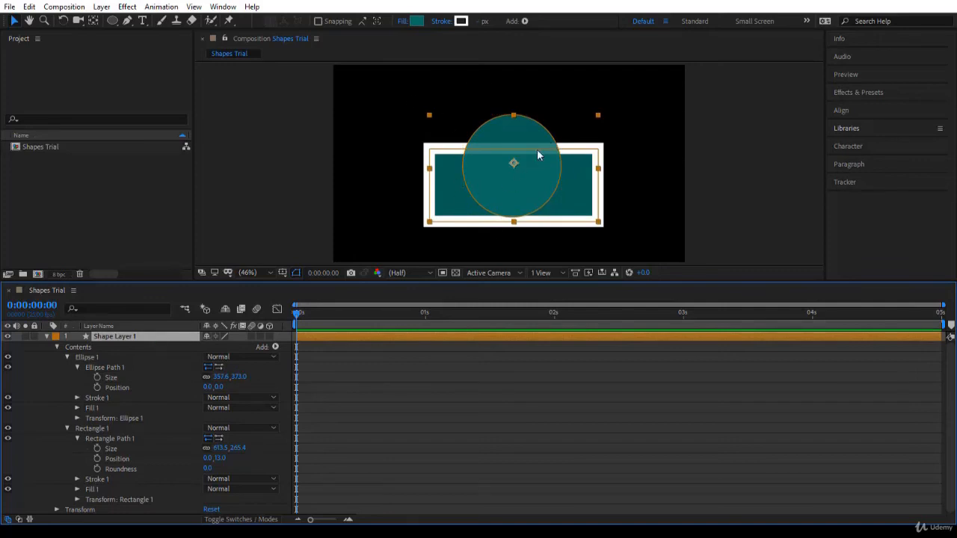
click(118, 358)
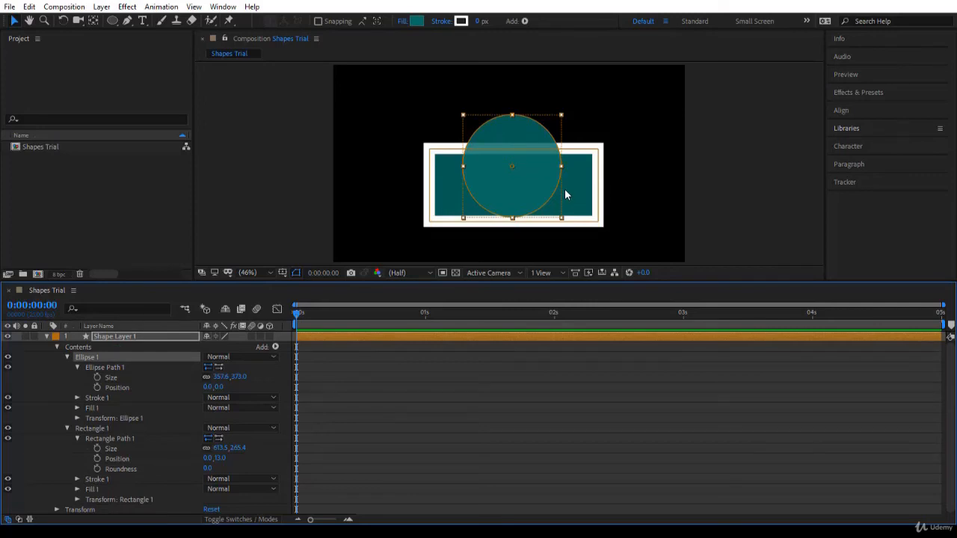
Step: Delete Shape Layer 1 and shrink the timeline area to give the composition view more room
click(163, 338)
key(Delete)
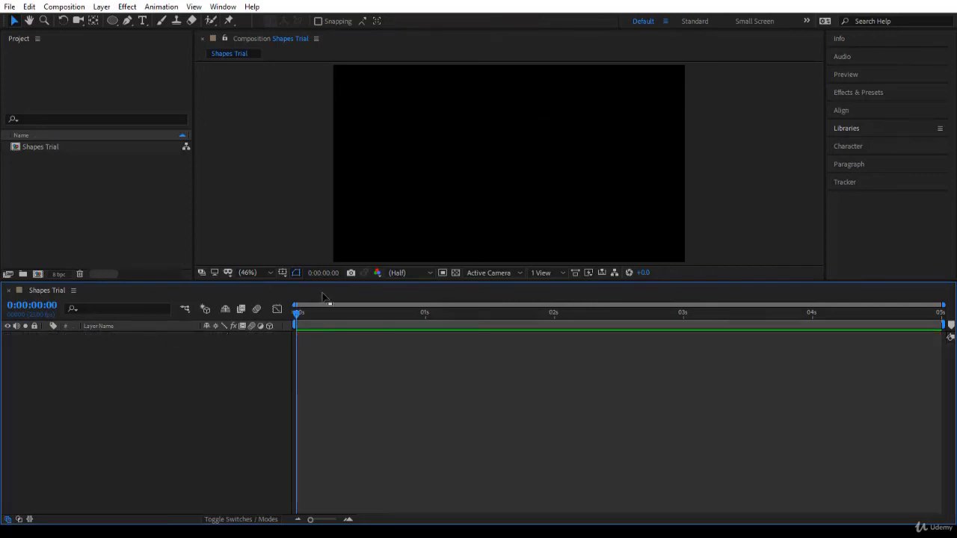
drag(326, 283, 318, 385)
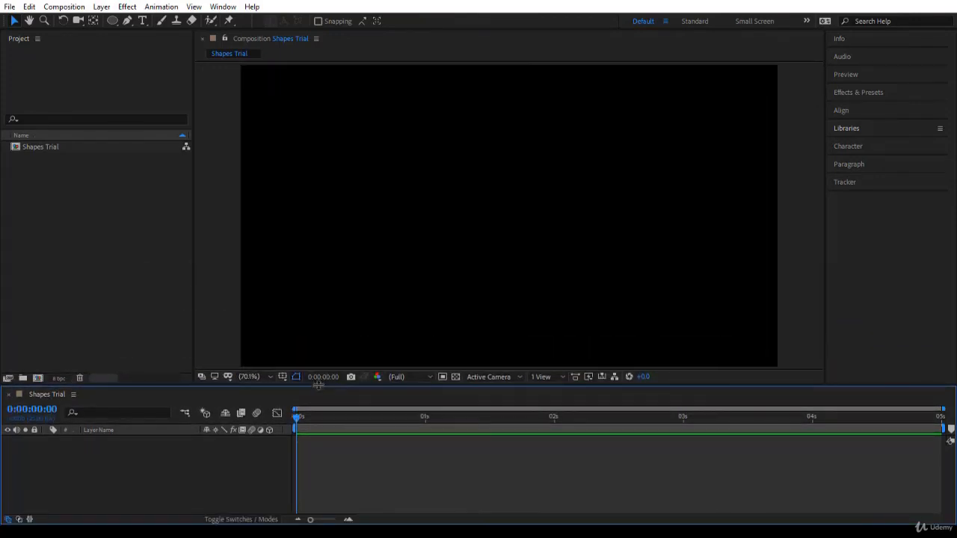
Step: Draw a circle near the composition's centre with the Ellipse Tool and set its stroke width to 2 px
click(112, 20)
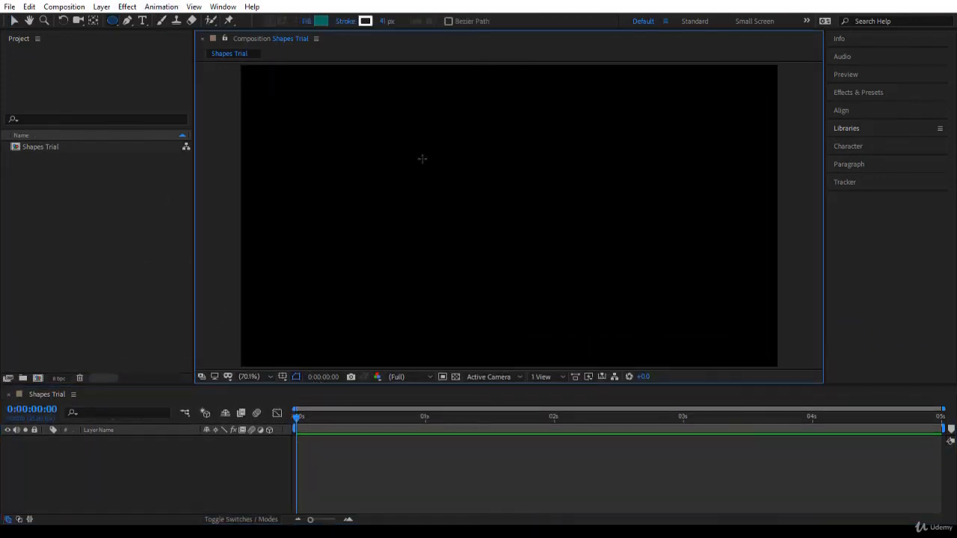
mouse_move(422, 158)
mouse_down()
mouse_move(550, 278)
mouse_move(599, 280)
mouse_move(585, 281)
mouse_move(604, 293)
mouse_move(587, 282)
mouse_up()
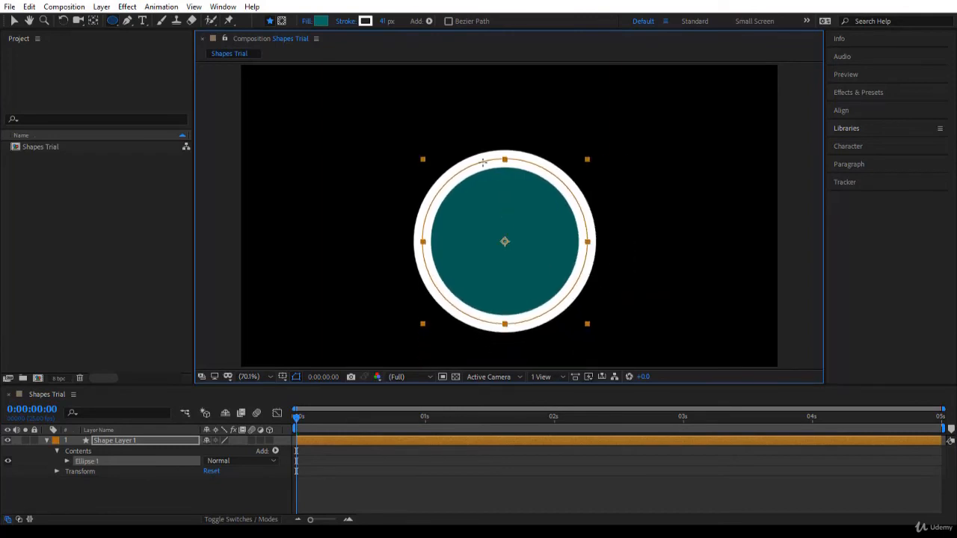
click(383, 21)
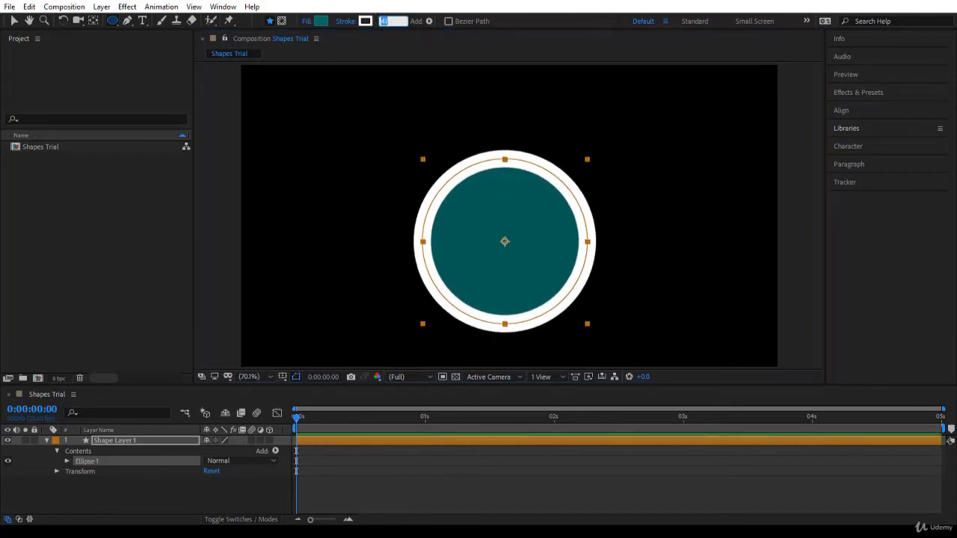
key(Return)
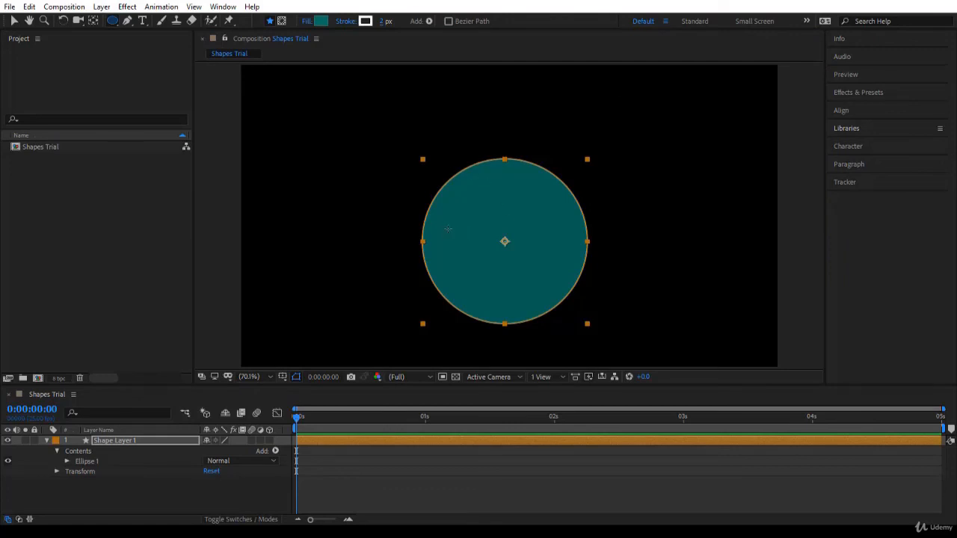
Step: Undo the circle's stroke change and the drawing of the circle itself
key(ctrl+z)
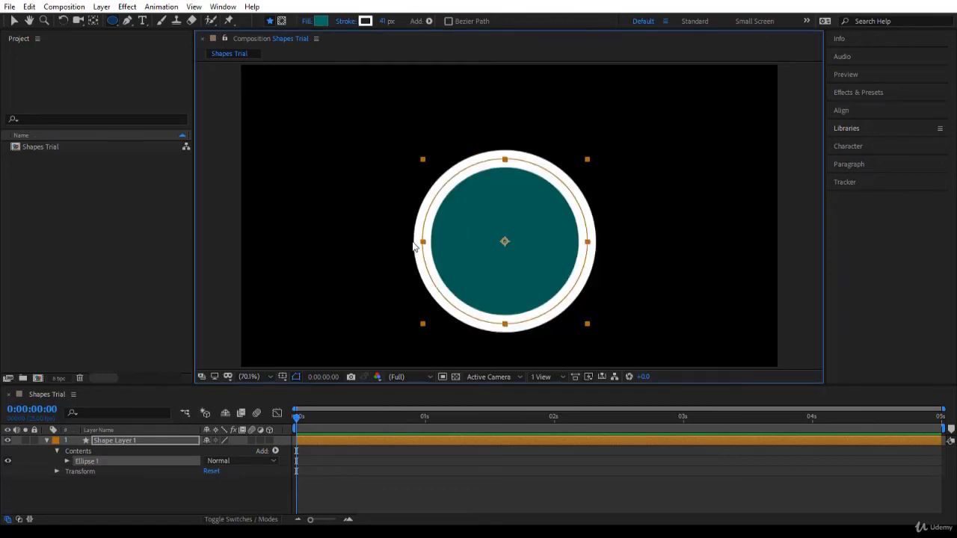
key(ctrl+z)
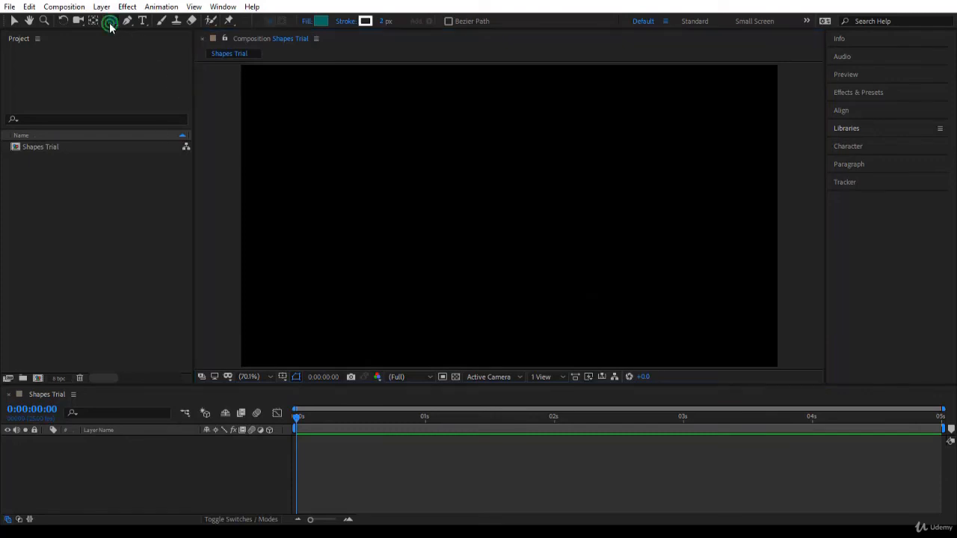
Step: Draw a square shape near the composition's centre with the Rectangle Tool and delete it again
drag(112, 21, 155, 23)
drag(396, 167, 551, 323)
key(Delete)
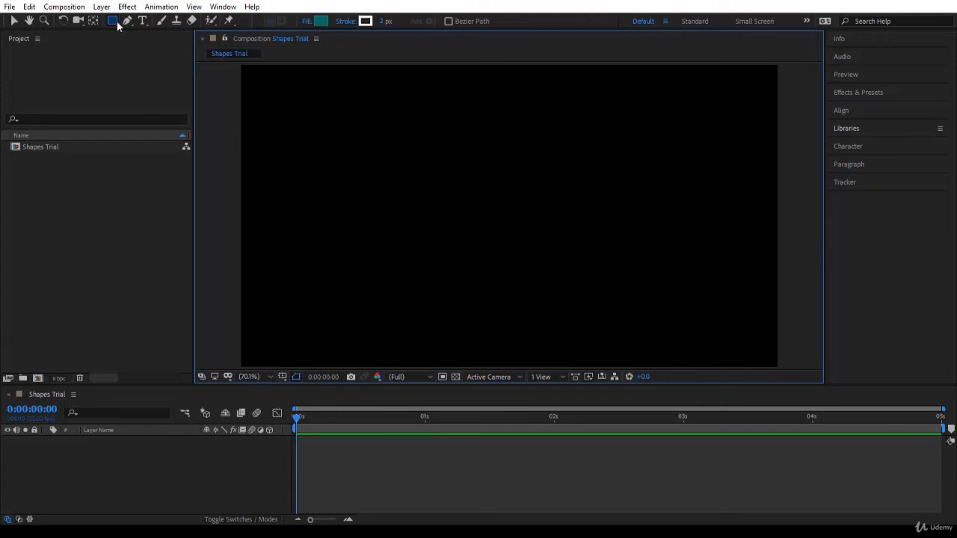
Step: Draw a pentagon near the composition's centre with the Polygon Tool and reveal its Polystar Path properties in an enlarged timeline area
drag(113, 21, 180, 60)
drag(491, 220, 530, 261)
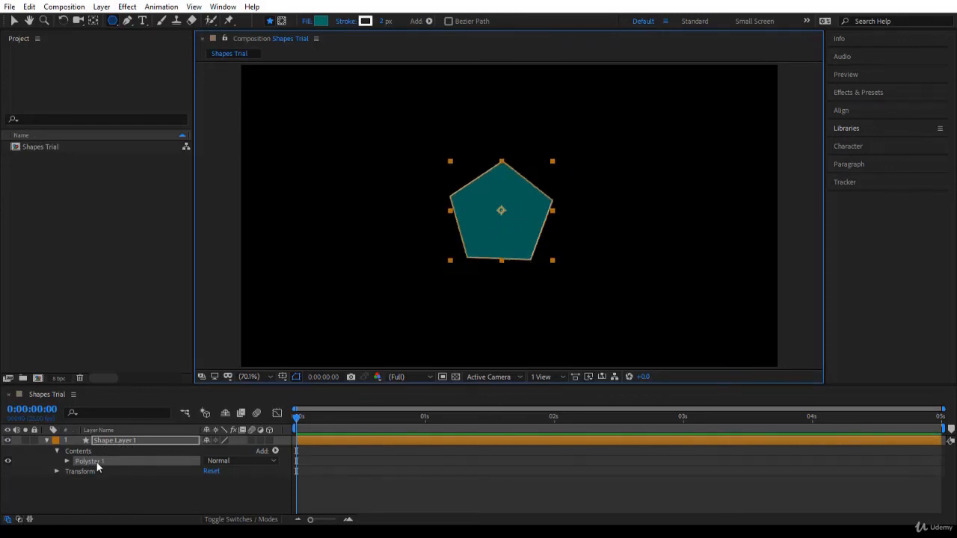
click(67, 462)
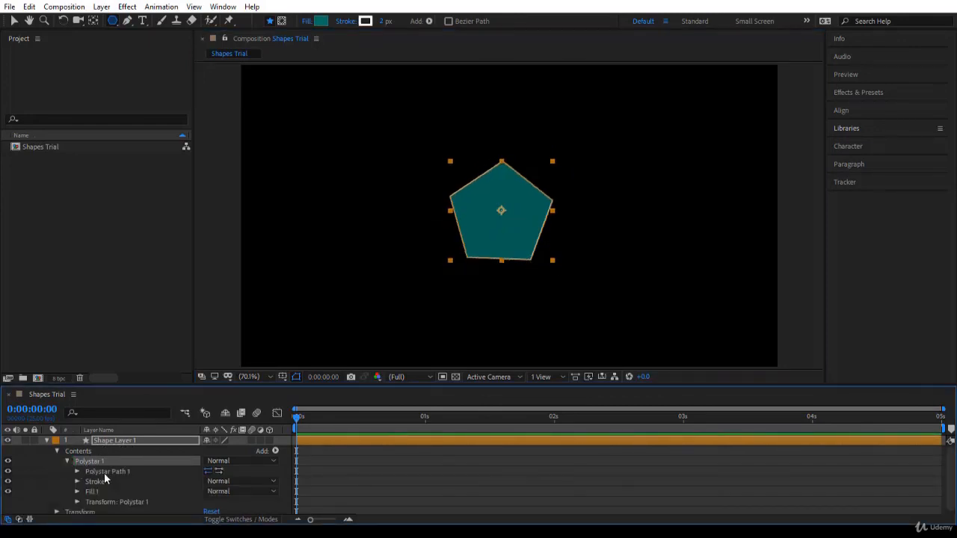
click(107, 471)
click(77, 472)
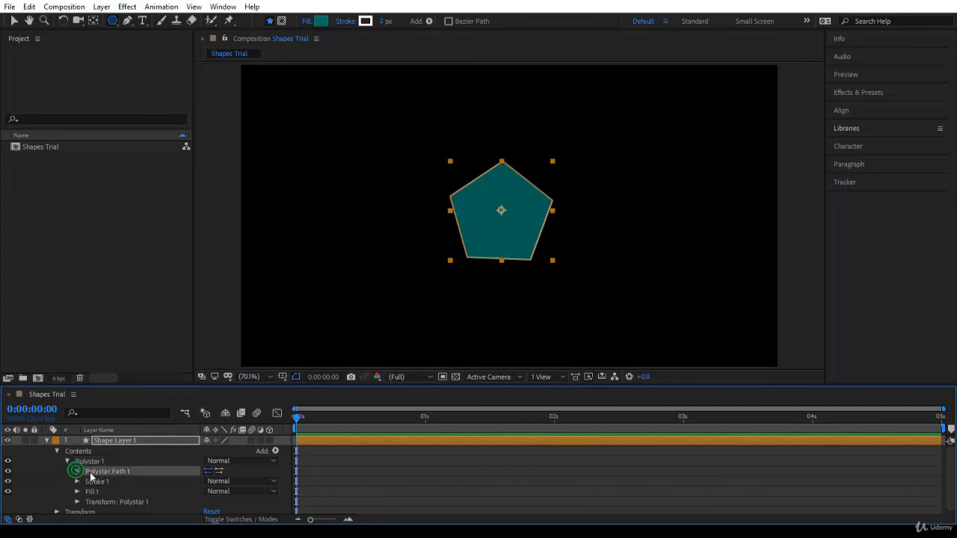
drag(142, 385, 140, 311)
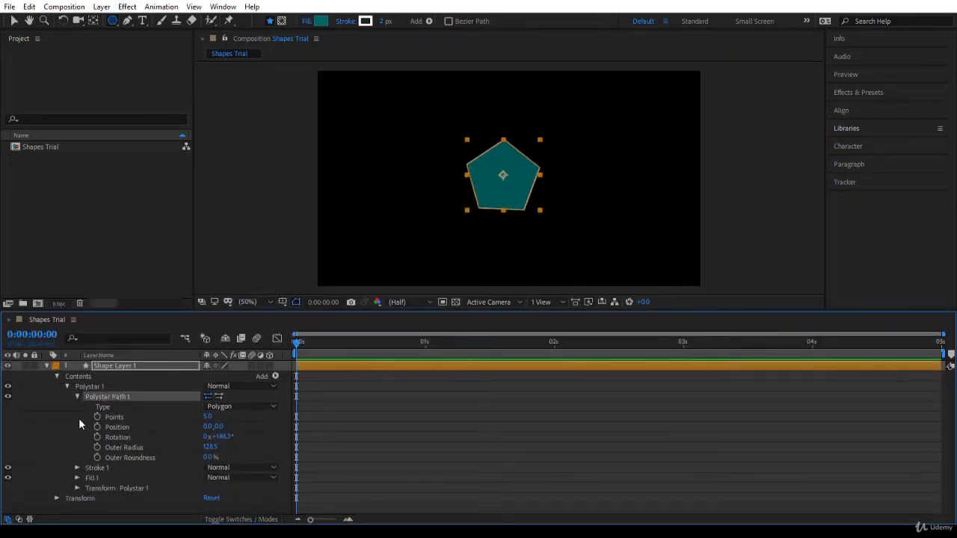
Step: Change the polystar path's type to Star and reduce its points to 3
click(218, 408)
click(228, 420)
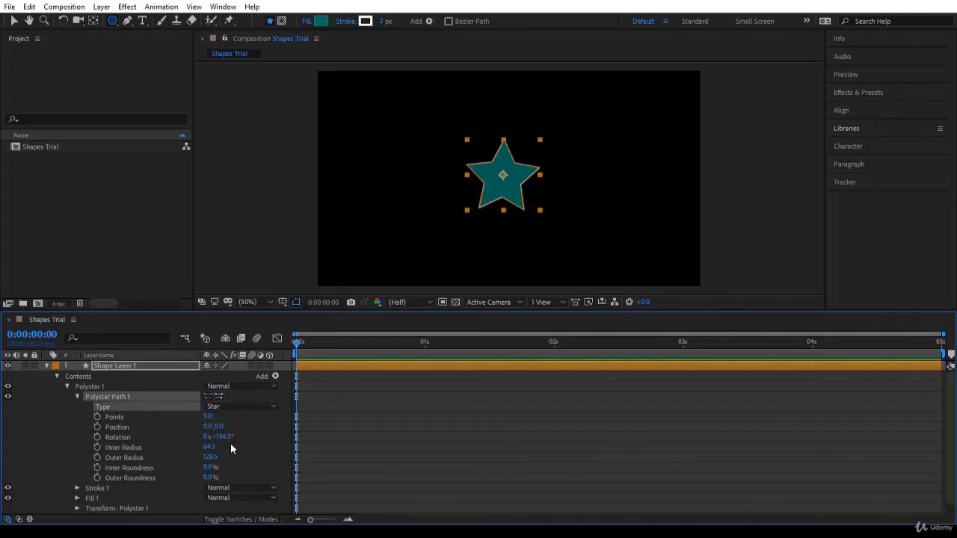
click(227, 411)
click(187, 418)
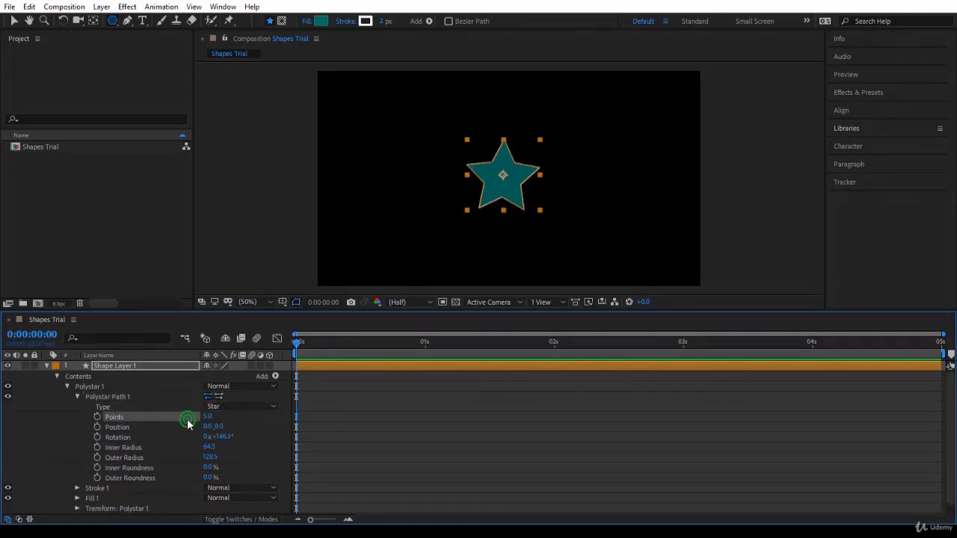
mouse_move(210, 417)
mouse_down()
mouse_move(269, 428)
mouse_move(200, 430)
mouse_up()
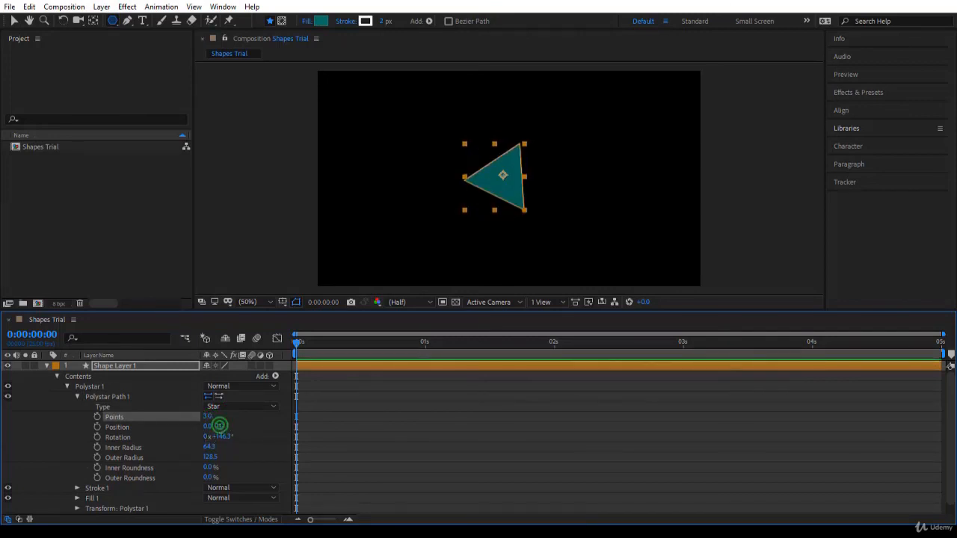
Step: Move the polystar path to position 0, -12 and set its rotation to 0°
drag(219, 426, 206, 444)
click(225, 436)
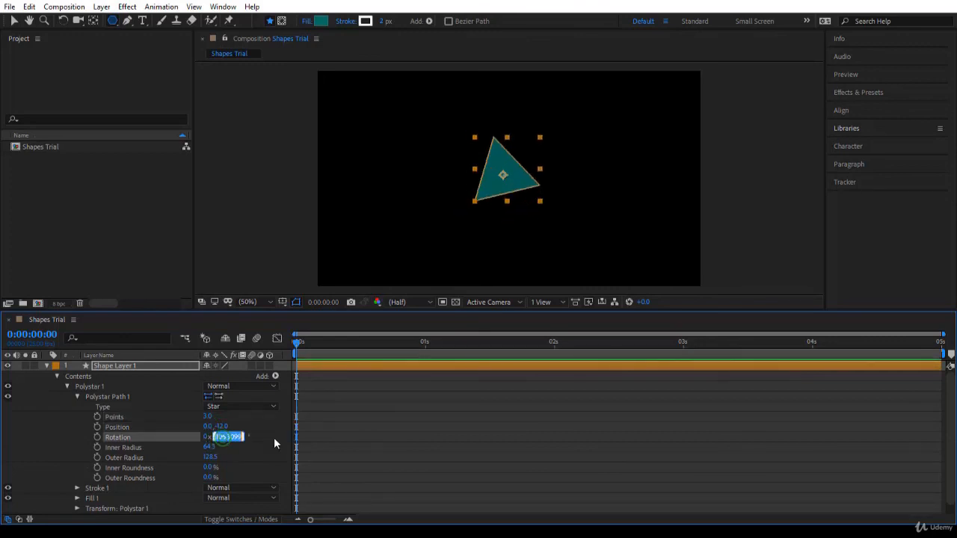
text(0)
key(Return)
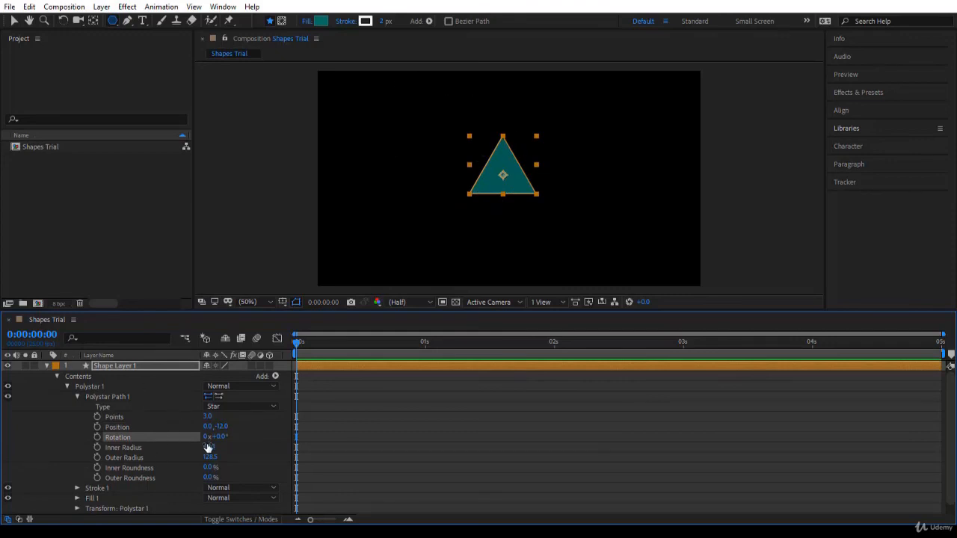
Step: Reduce the star's inner radius to 53.3 and outer radius to 113.5, and raise its inner and outer roundness for curved edges
drag(208, 447, 404, 467)
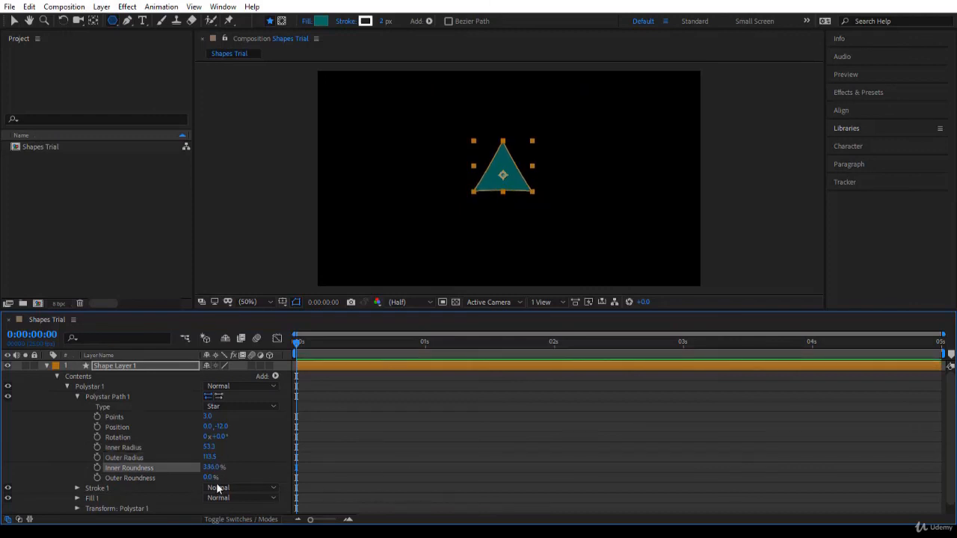
drag(211, 477, 447, 474)
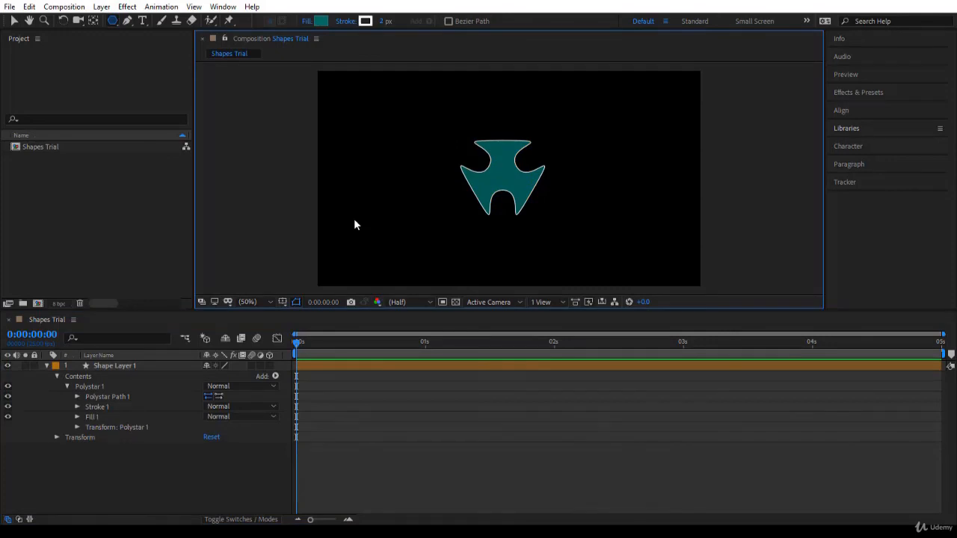